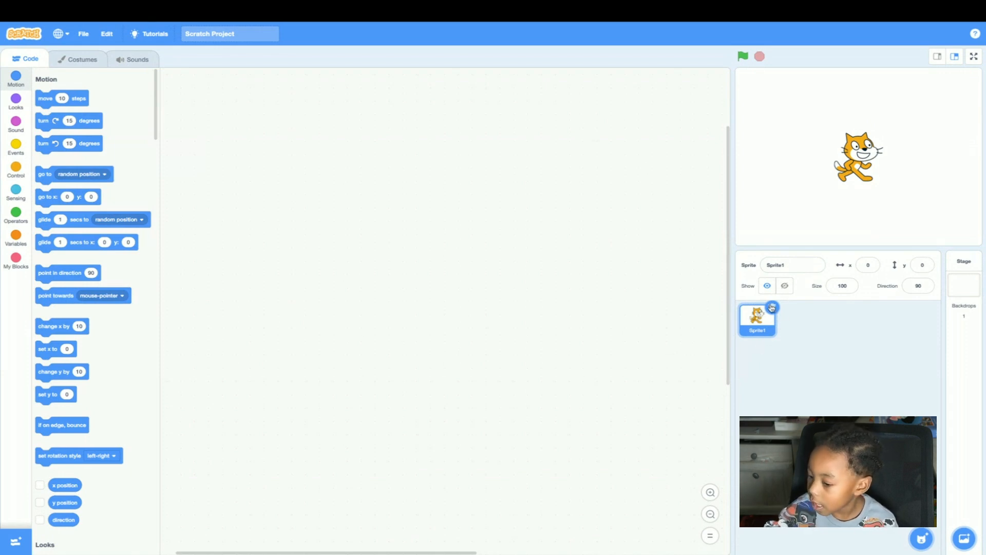
Delete the cat sprite and open the stage's backdrop for editing.
click(772, 307)
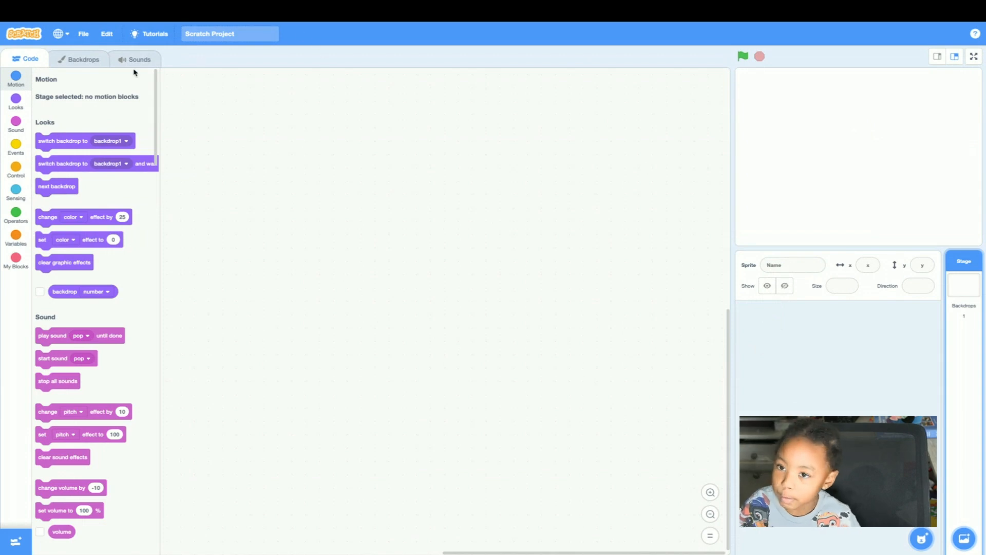
click(85, 59)
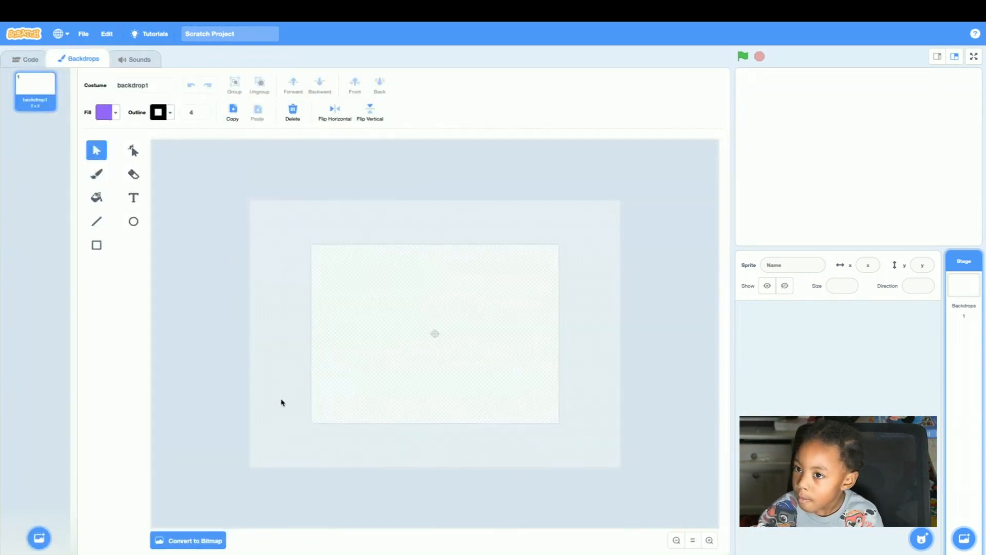
Draw a rectangle with white fill (saturation 0) and black outline, about 80 by 80, and align it to the canvas's lower-left corner.
click(96, 245)
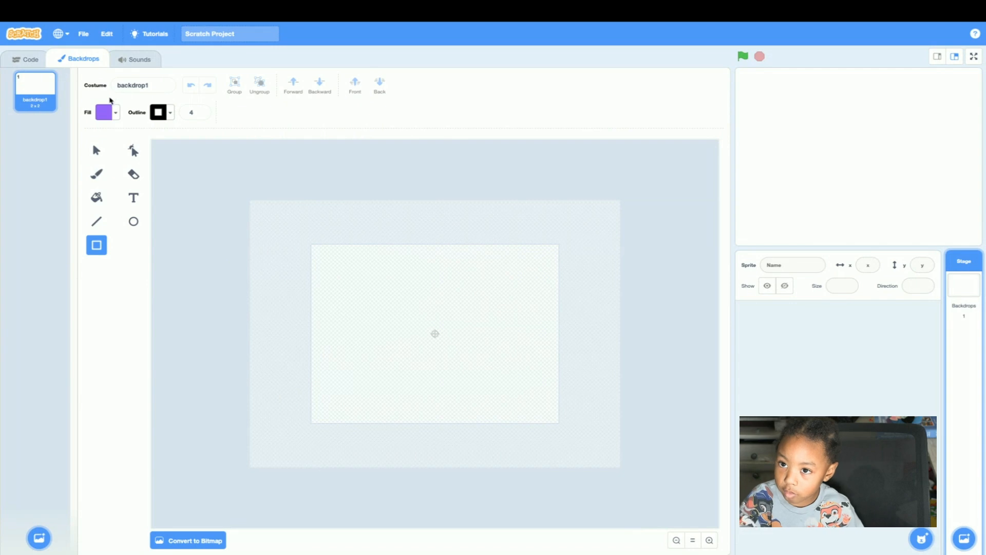
click(105, 117)
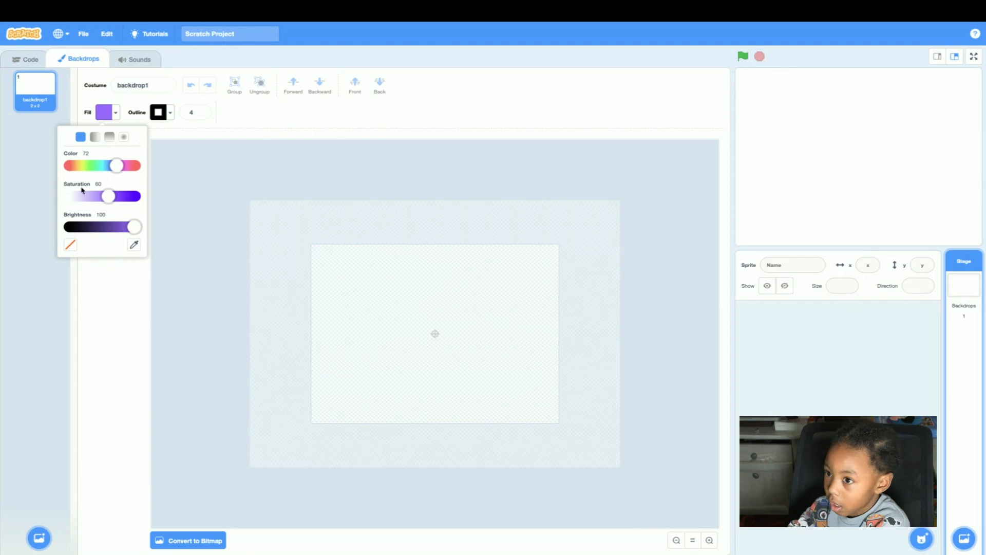
drag(108, 199, 69, 197)
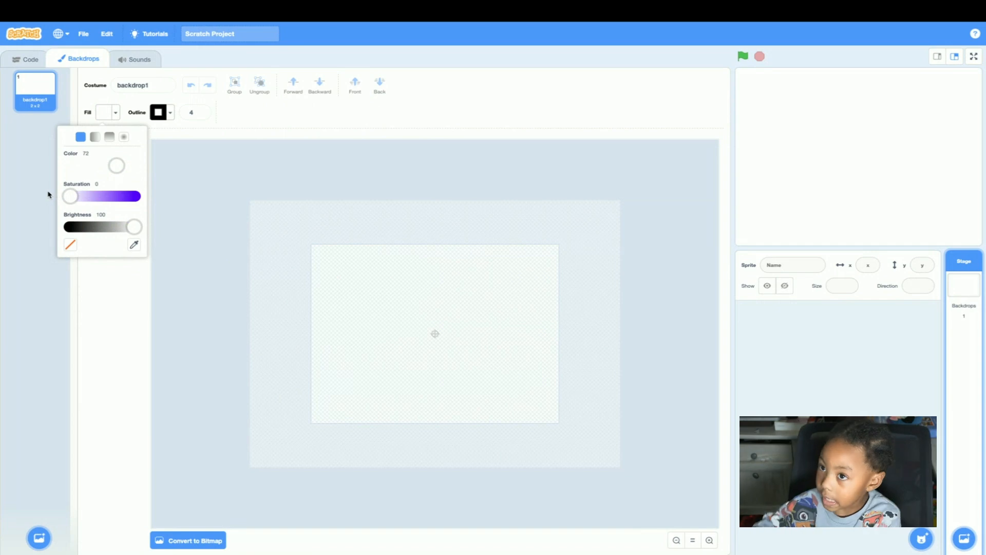
click(266, 408)
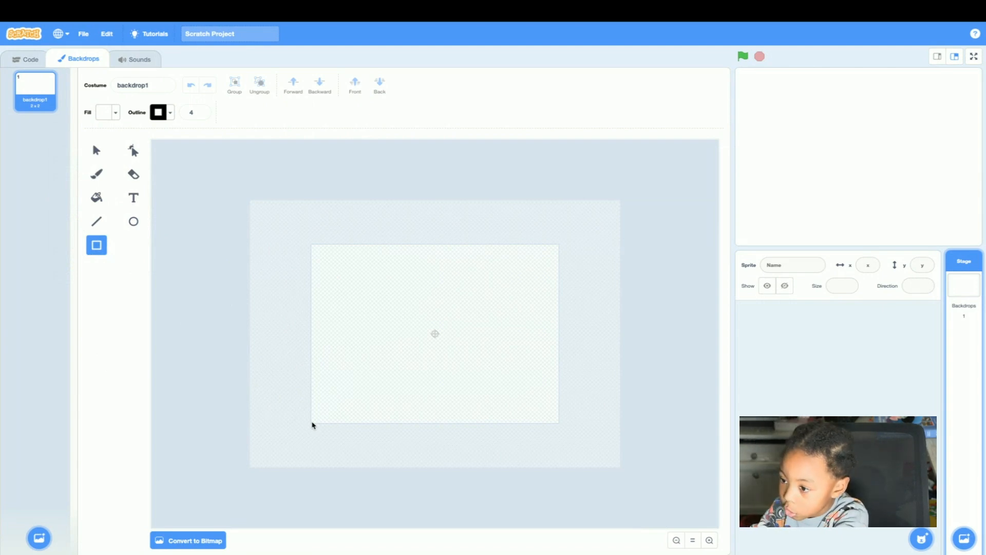
drag(309, 424, 351, 395)
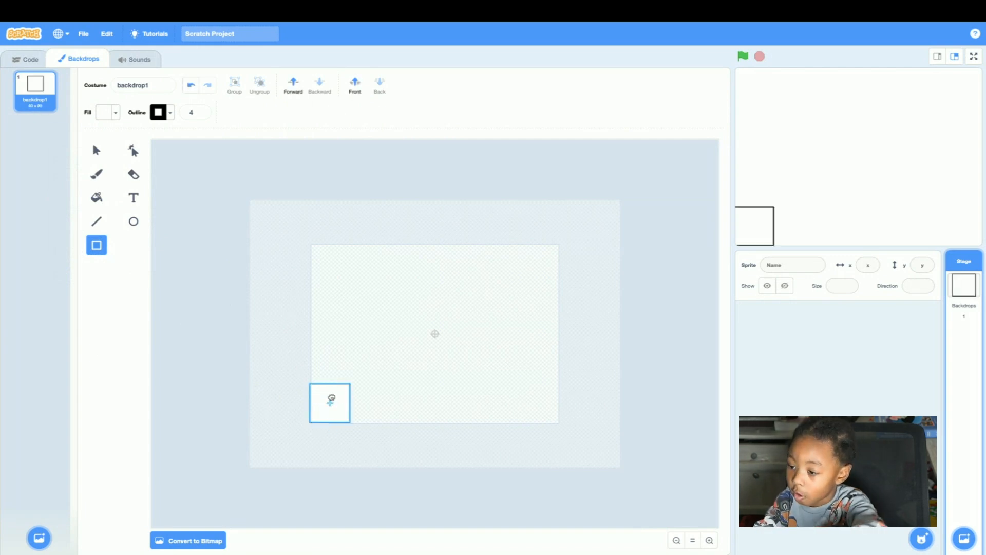
click(331, 400)
drag(332, 398, 334, 399)
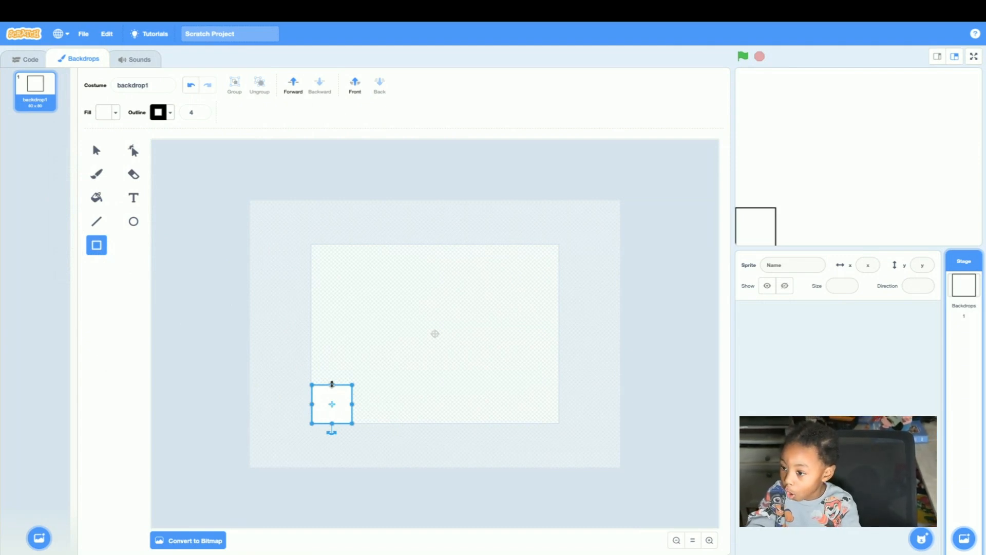
Resize the corner rectangle into a narrow upright key about 58 wide and 125 tall.
drag(331, 384, 337, 329)
click(331, 354)
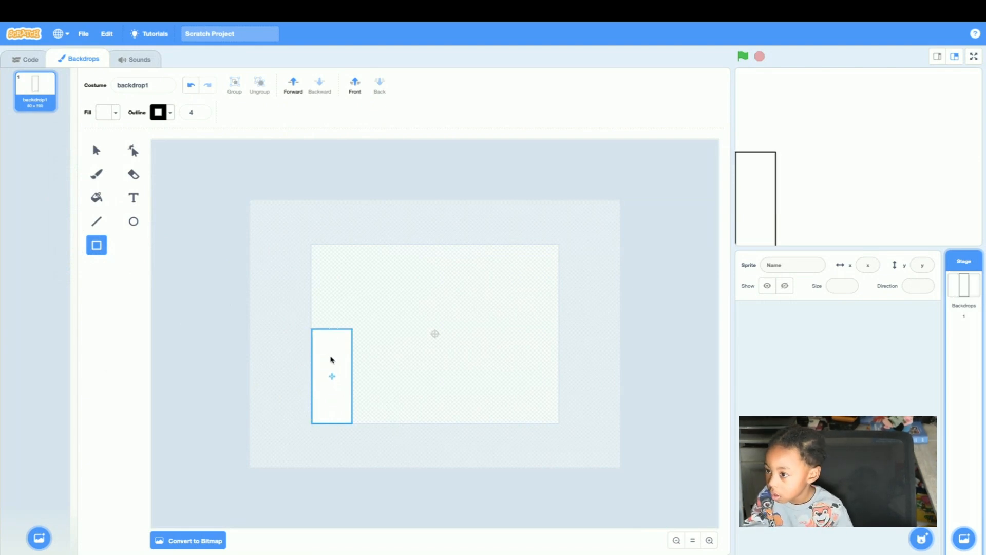
mouse_move(331, 356)
mouse_down()
mouse_move(347, 333)
mouse_move(329, 339)
mouse_move(329, 359)
mouse_up()
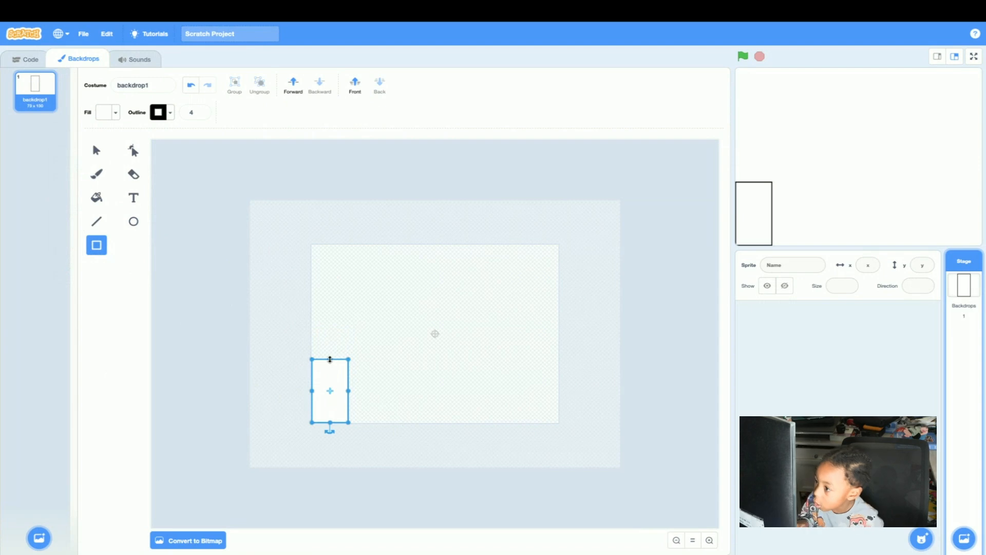
drag(348, 391, 342, 392)
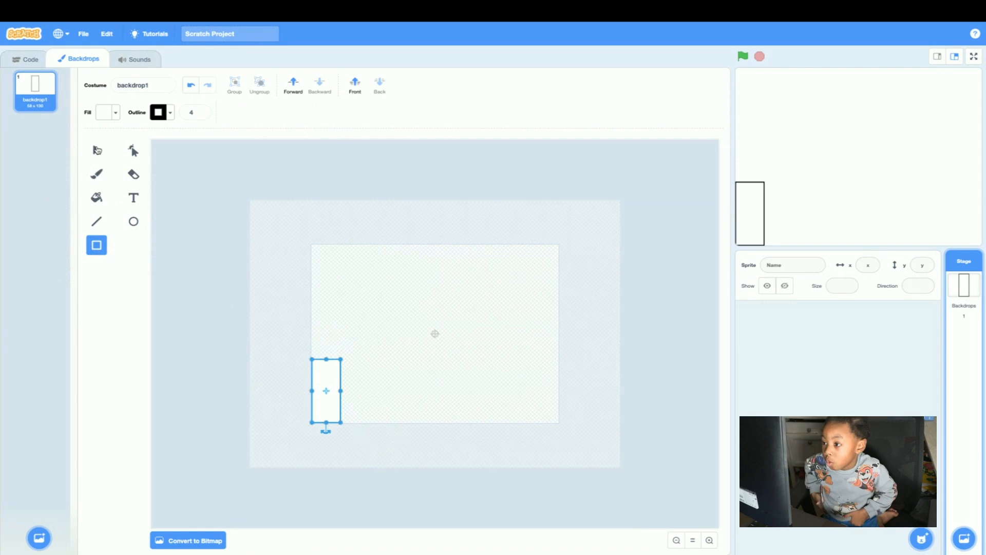
Duplicate the key rectangle and place the copy to its right with a small gap between them.
click(97, 150)
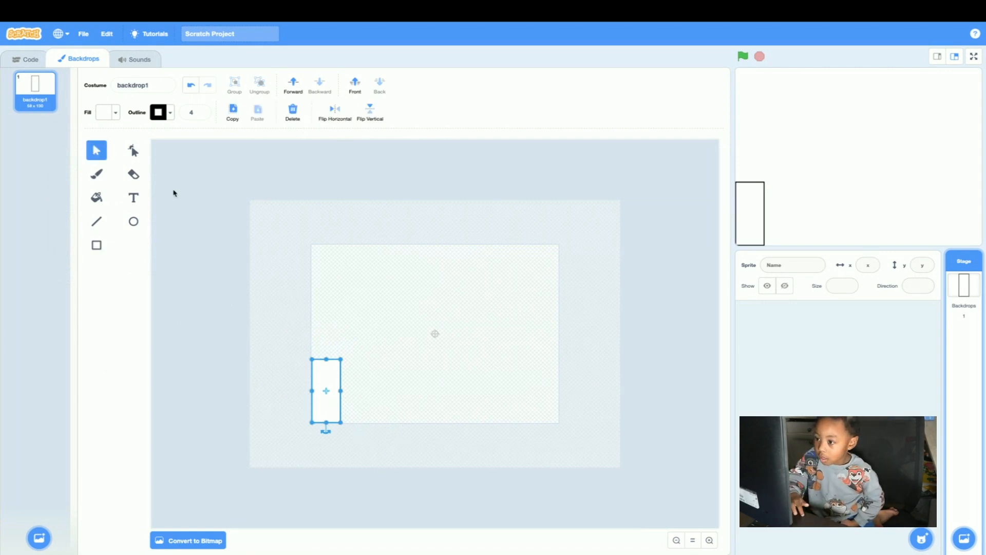
click(233, 110)
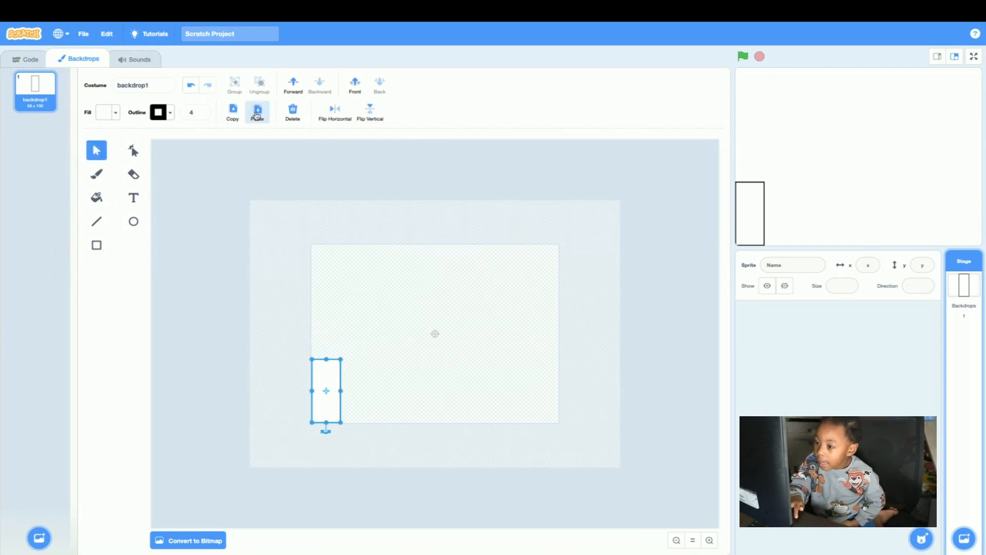
click(257, 110)
drag(325, 404, 367, 401)
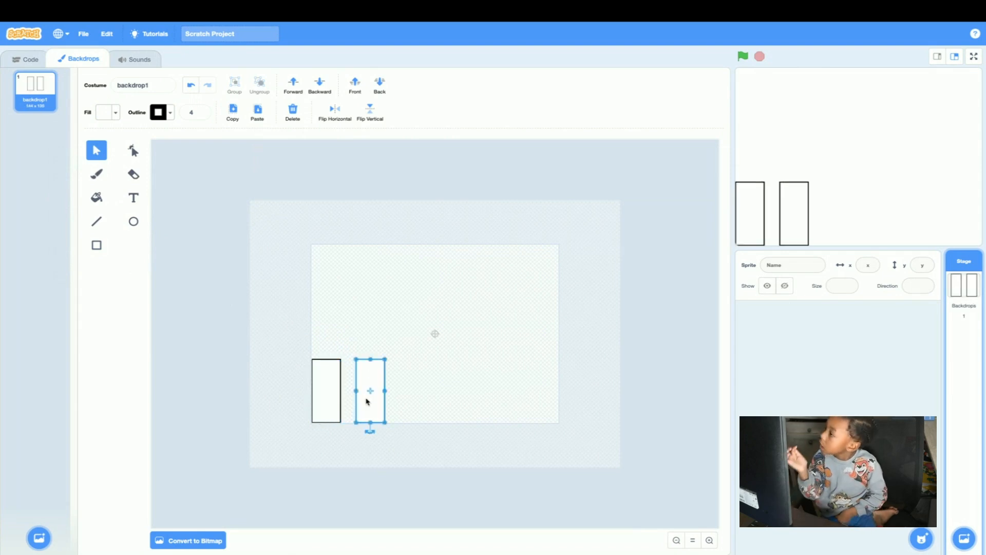
drag(263, 468, 414, 292)
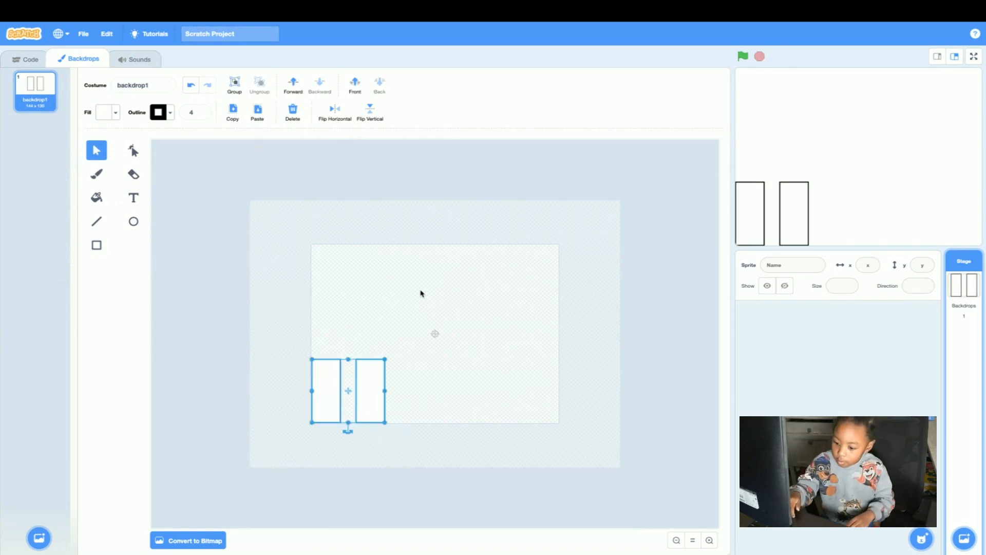
click(279, 280)
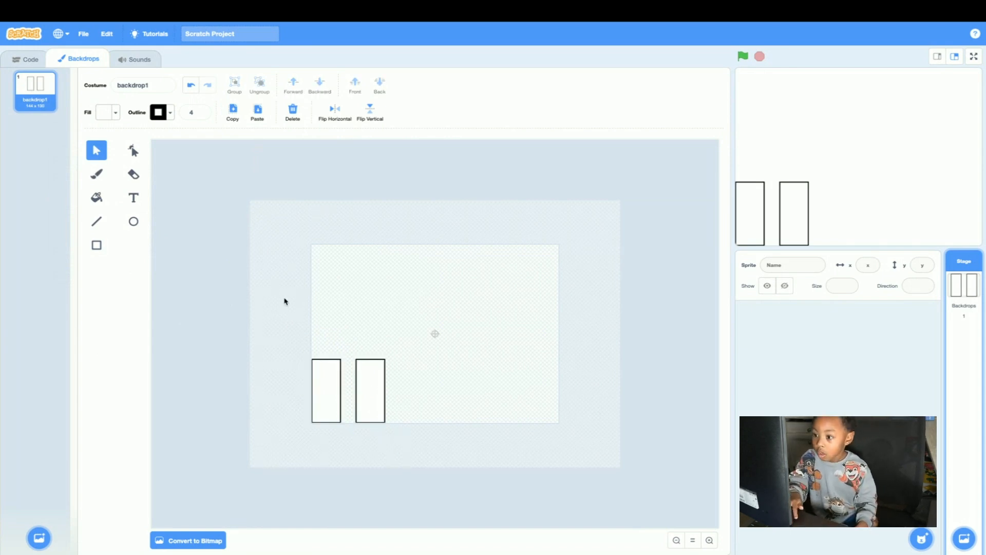
click(328, 368)
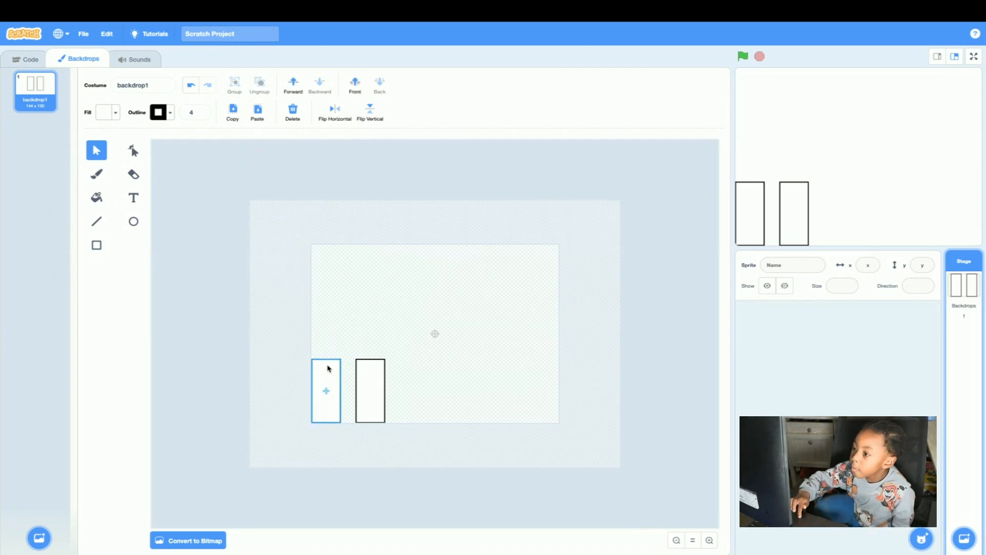
click(196, 189)
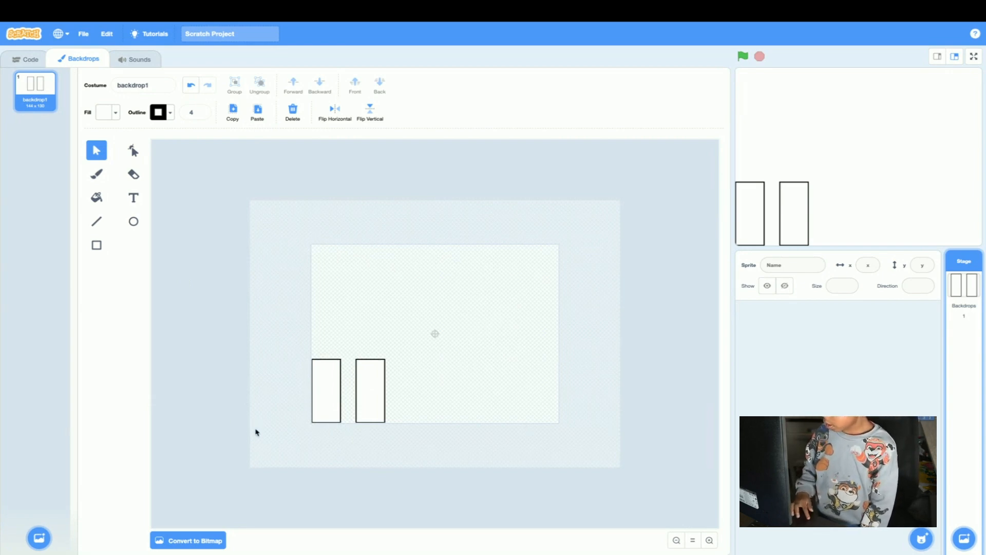
Duplicate both rectangles together and place the copies to their right, continuing the evenly spaced row.
drag(268, 445, 420, 306)
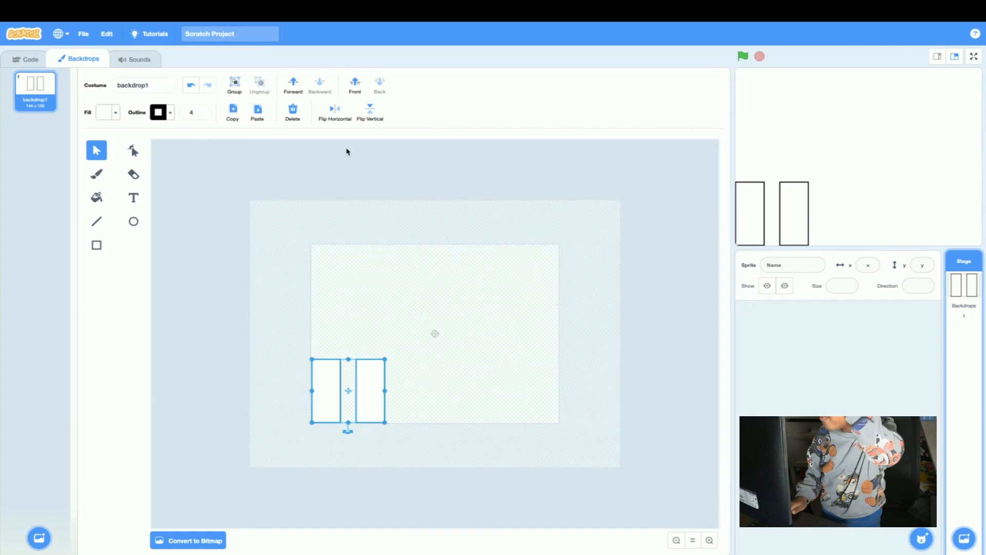
click(234, 112)
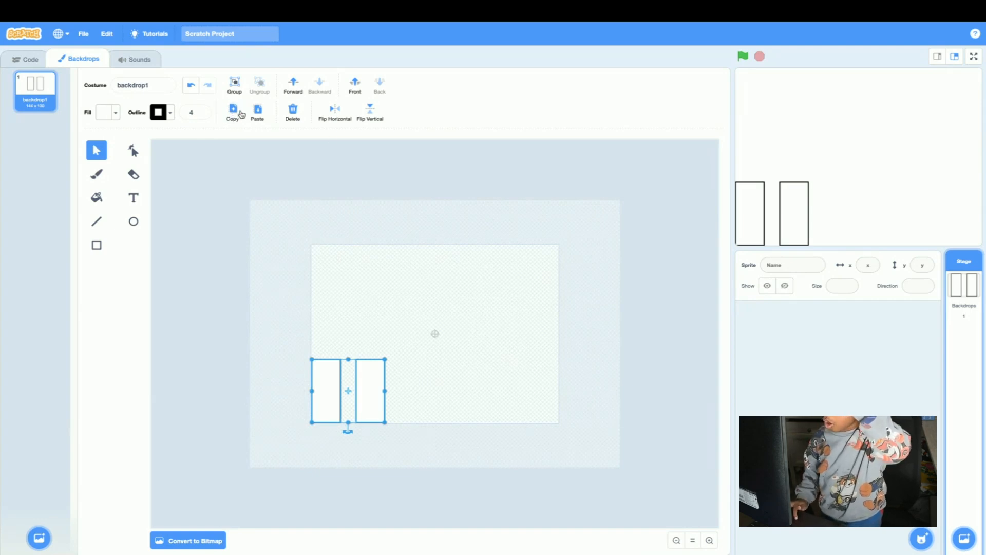
click(258, 119)
drag(368, 392, 453, 387)
Duplicate all four rectangles and place the copies at the right end to make an evenly spaced row of eight.
drag(254, 456, 533, 329)
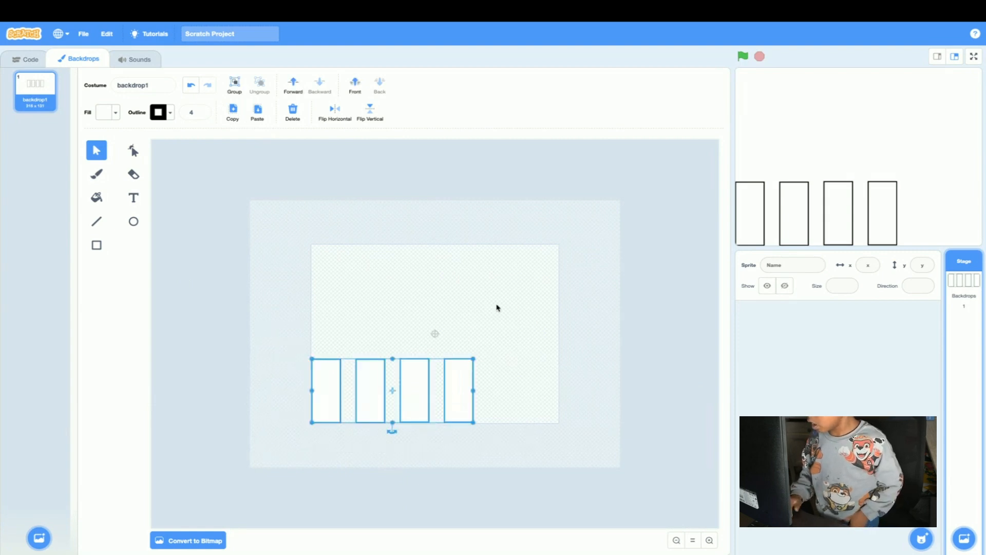
click(227, 117)
click(257, 109)
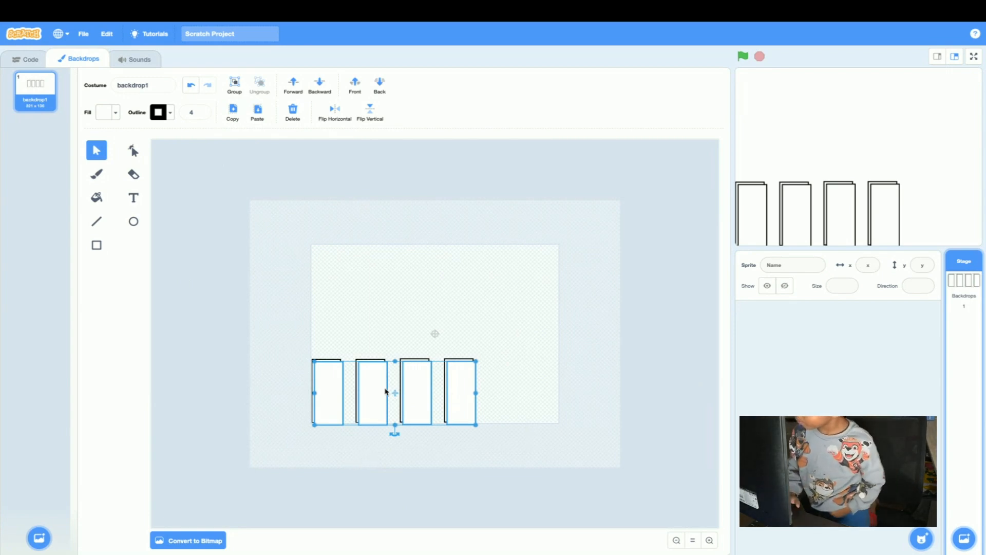
drag(423, 412, 459, 409)
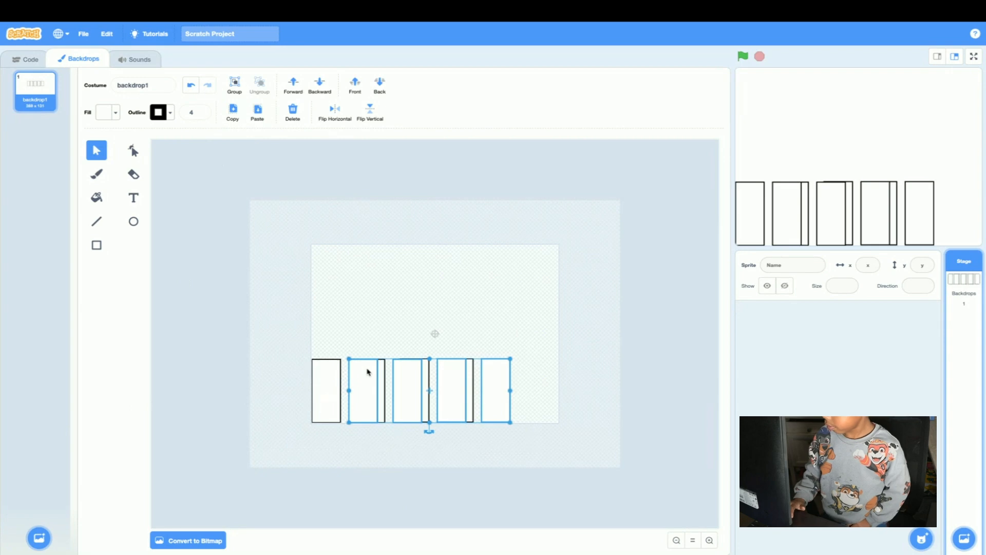
drag(368, 371, 502, 372)
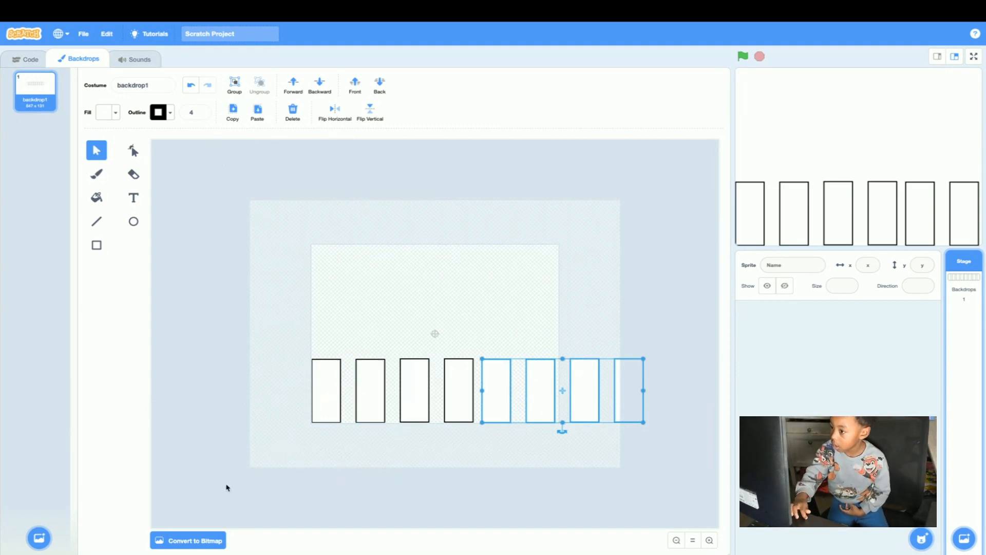
drag(500, 399, 506, 398)
Group the eight rectangles and scale the row to fit the canvas width, about 481 wide and 114 tall.
drag(220, 483, 722, 306)
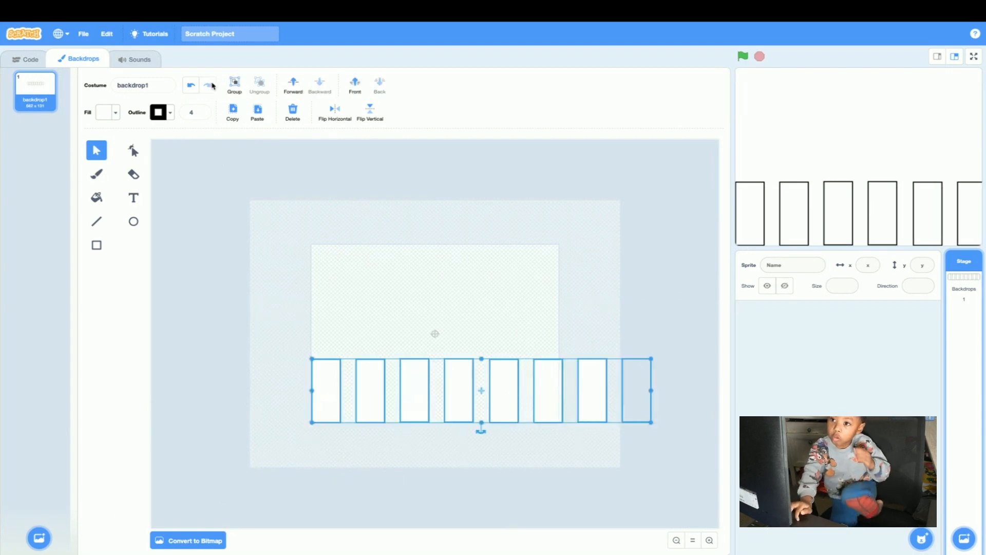
click(237, 84)
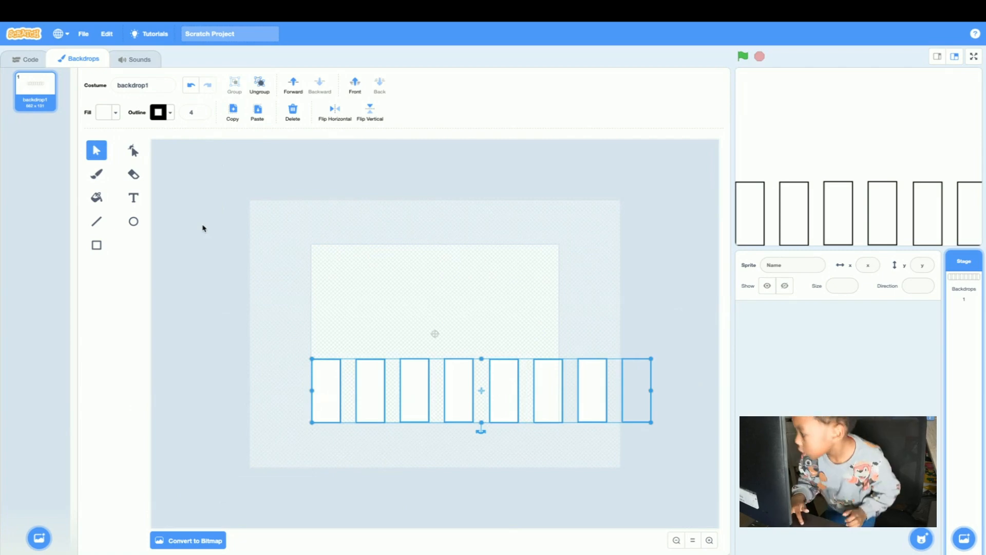
click(200, 226)
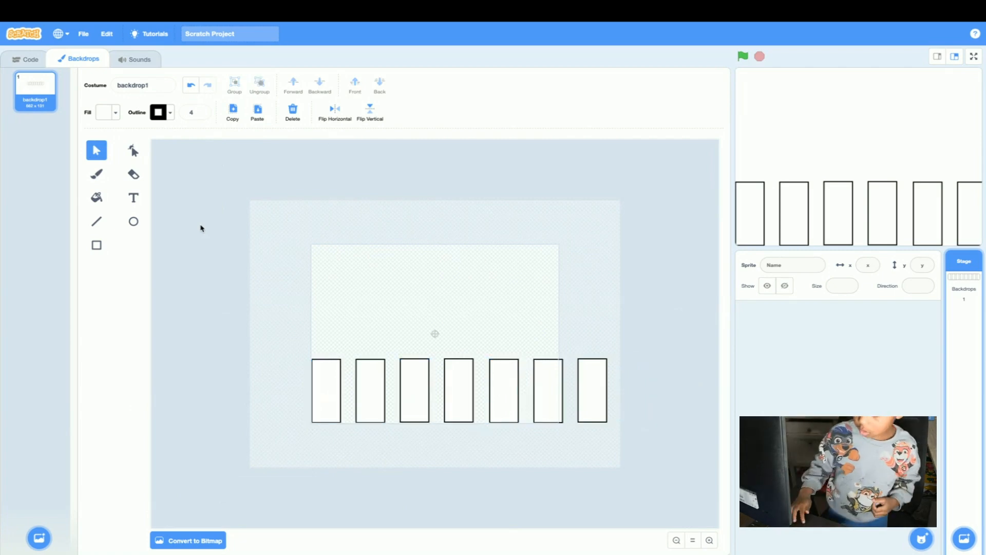
click(547, 391)
drag(651, 356, 560, 389)
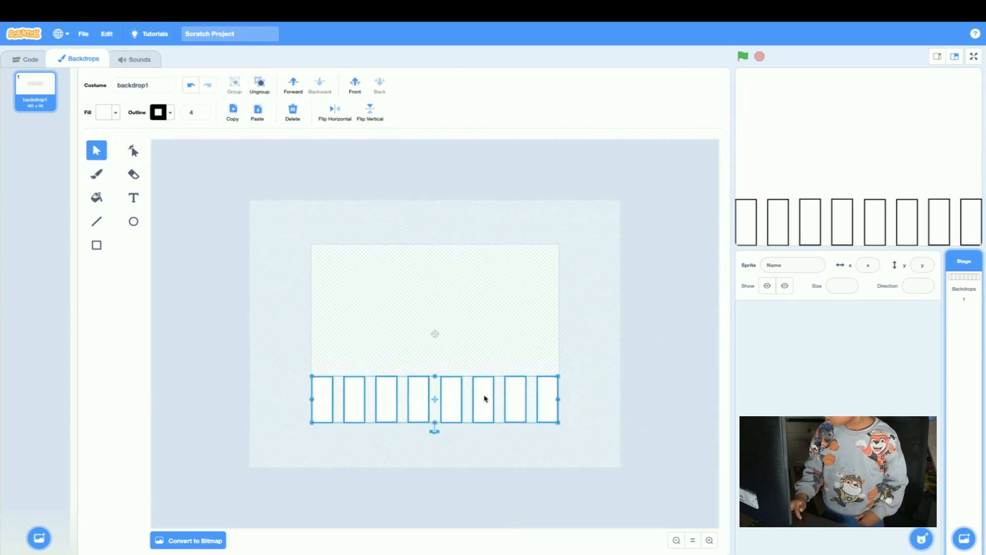
drag(435, 376, 434, 366)
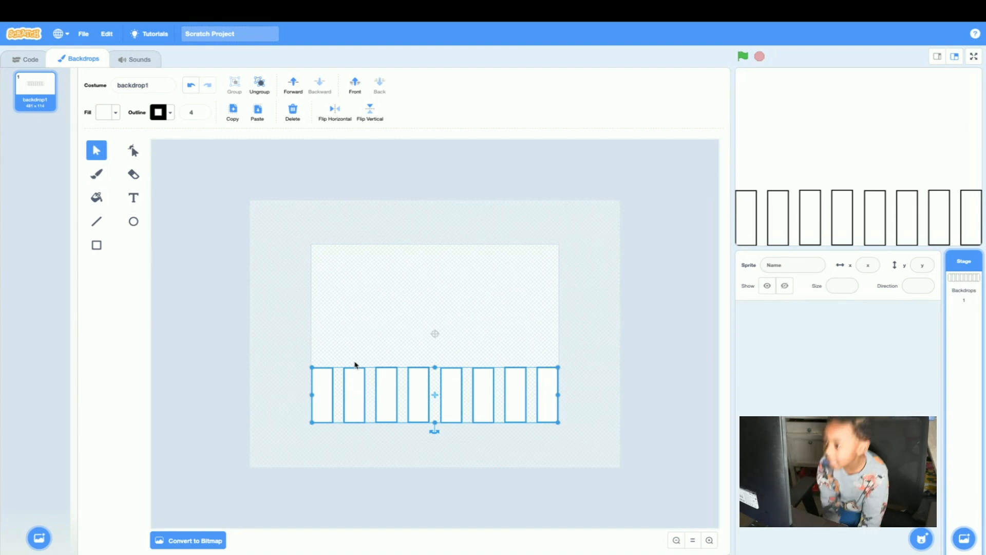
Duplicate backdrop1 and fill the leftmost rectangle in the copy red, with color 0 and saturation 100.
right_click(48, 100)
click(65, 107)
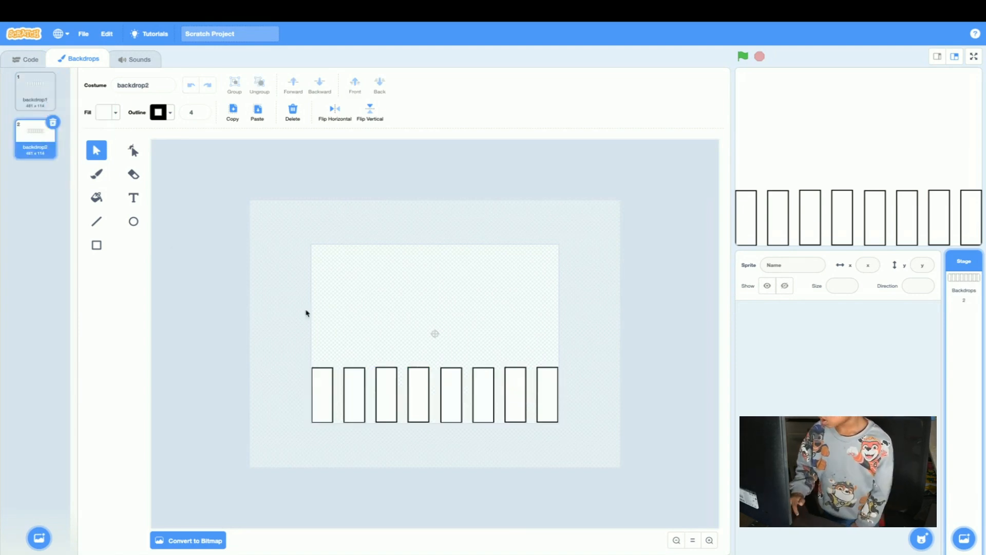
click(325, 394)
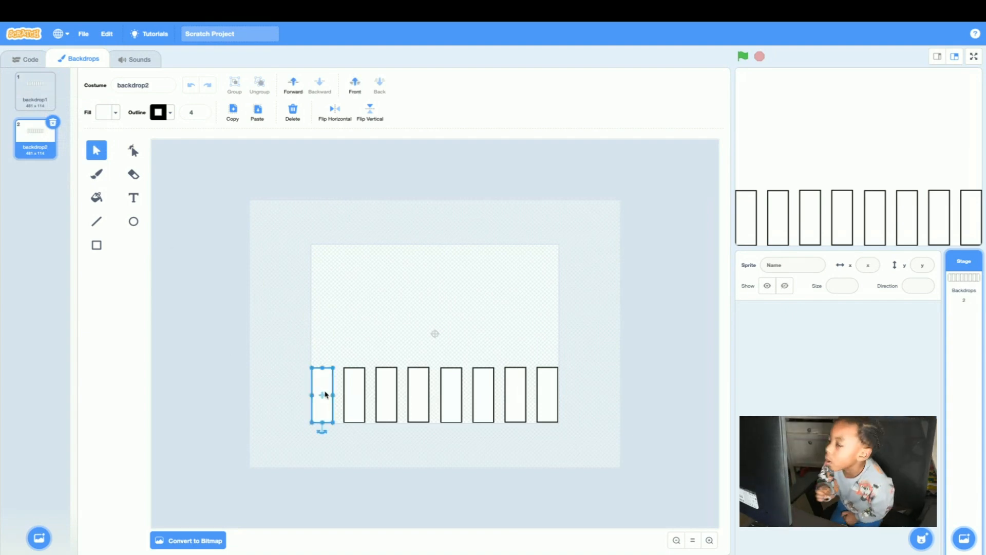
click(105, 114)
drag(71, 198, 139, 199)
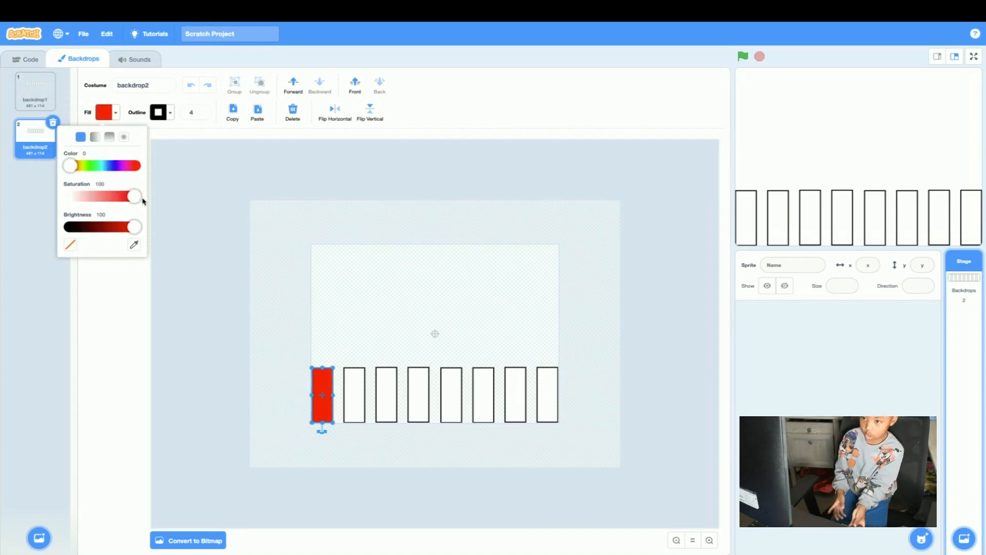
click(202, 252)
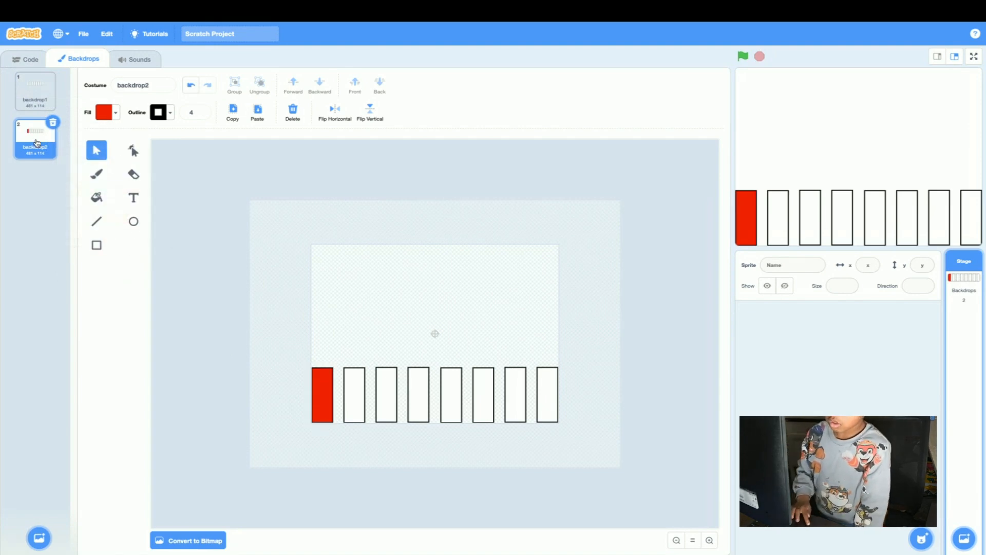
right_click(37, 143)
click(52, 150)
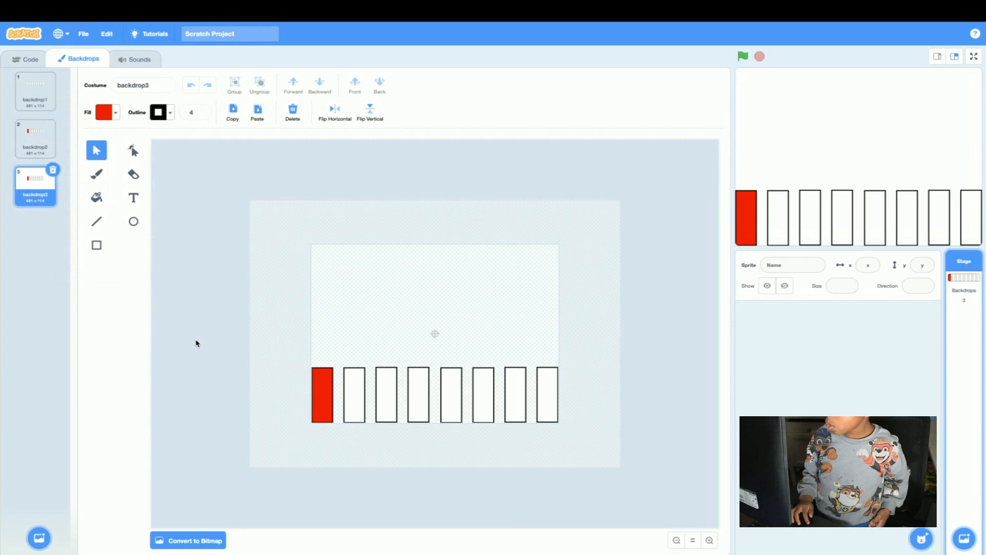
click(55, 170)
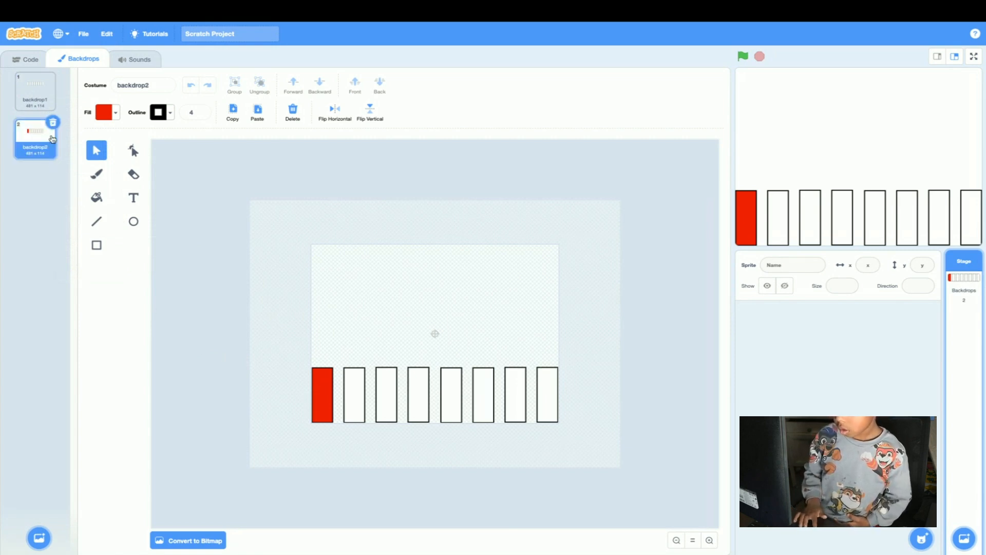
Delete the backdrop2 copy that has the red rectangle.
click(51, 123)
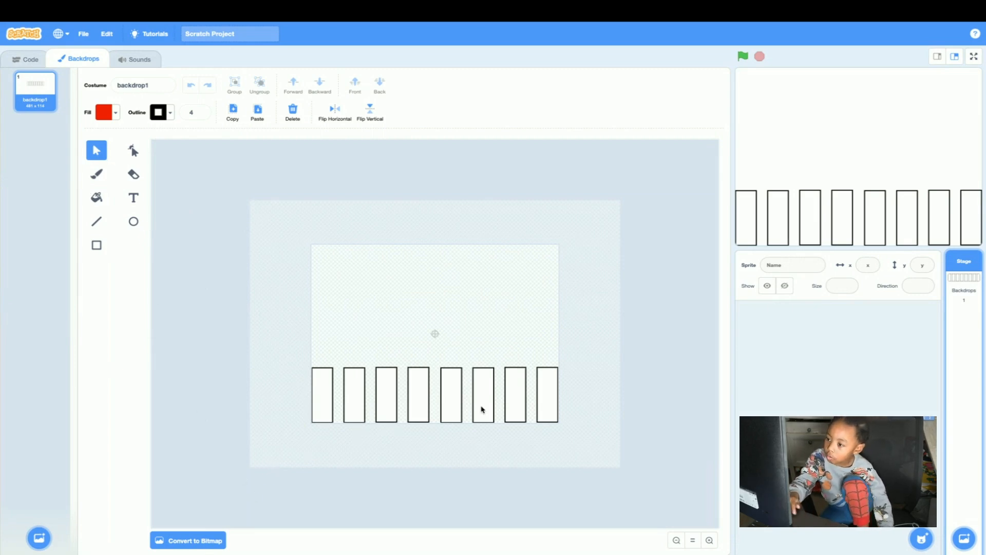
Group all eight rectangles in backdrop1 and move the row up to leave space beneath it on the canvas.
drag(235, 461, 562, 323)
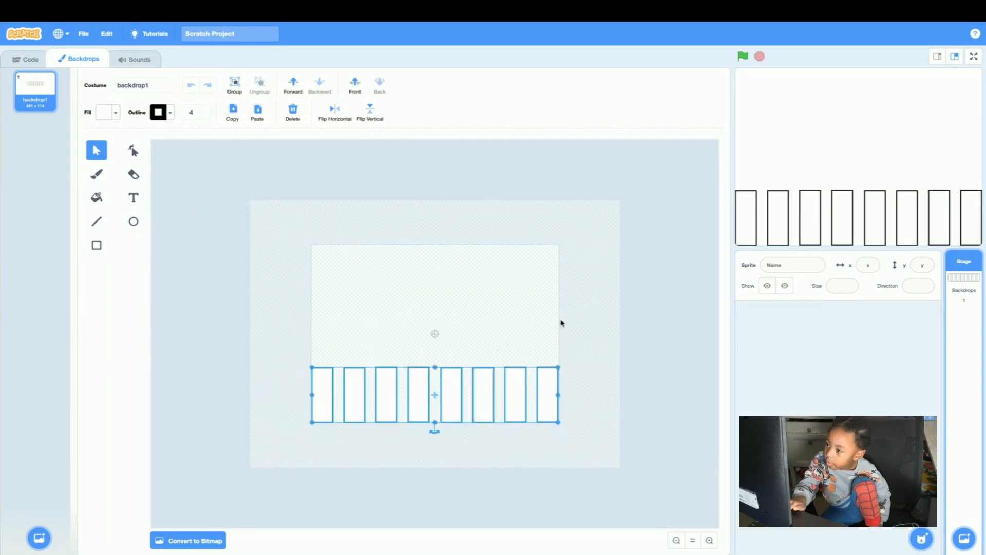
click(224, 460)
drag(224, 460, 655, 378)
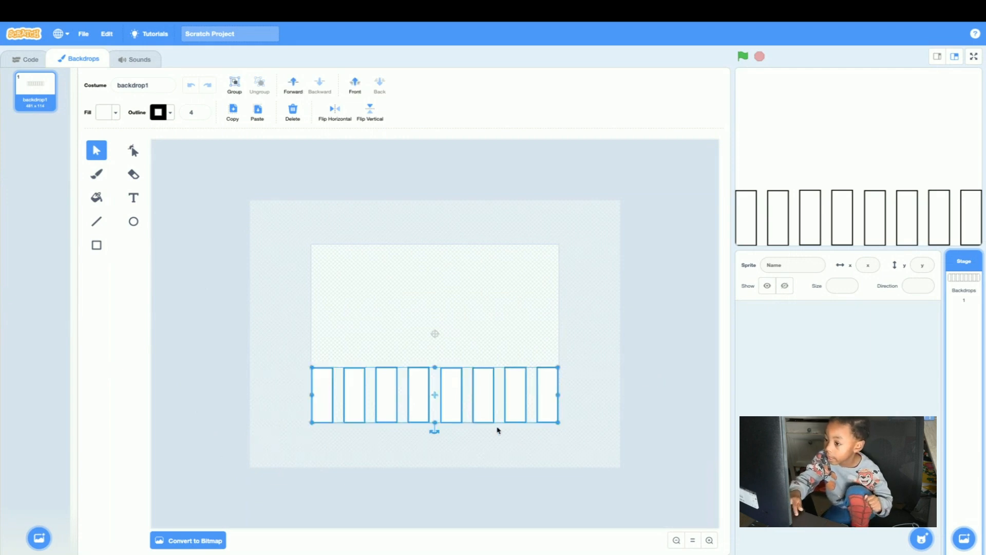
drag(254, 449, 558, 339)
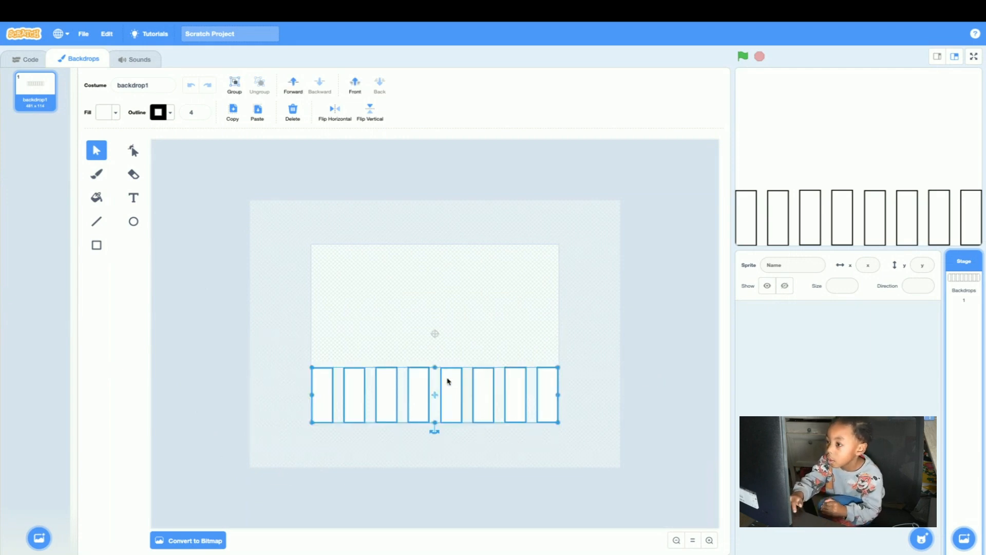
click(236, 95)
click(282, 230)
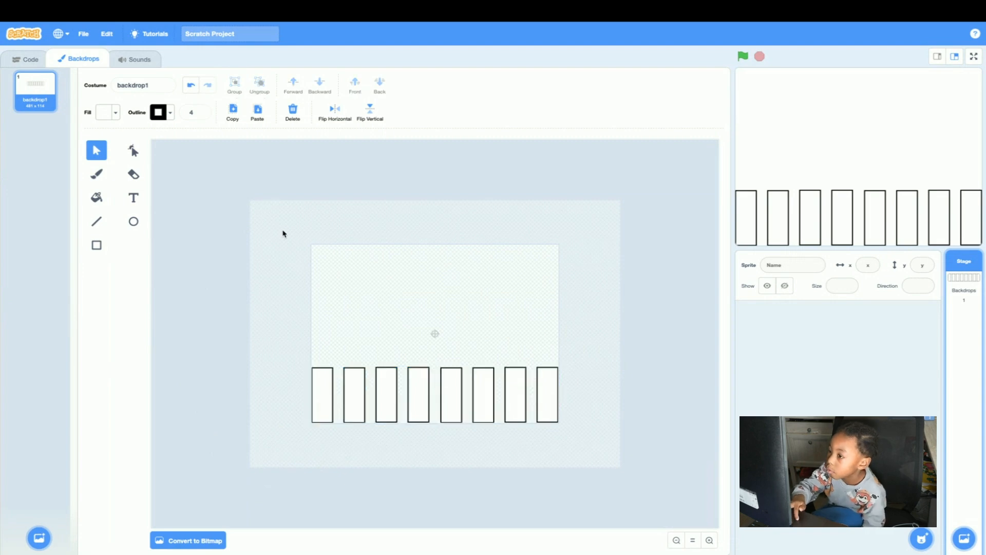
drag(351, 394, 351, 359)
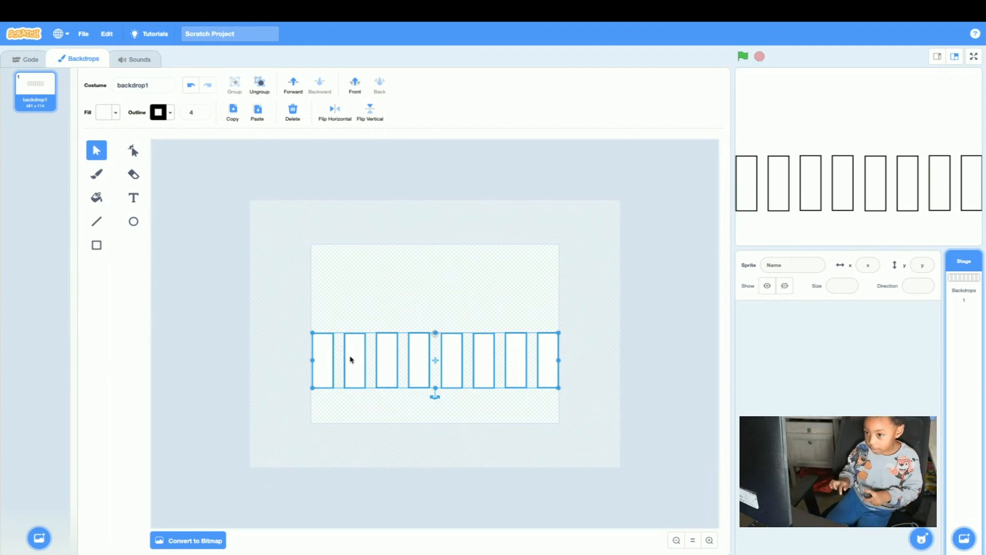
Add the text label "1" below the leftmost rectangle in black, with fill brightness 0.
click(134, 198)
click(103, 112)
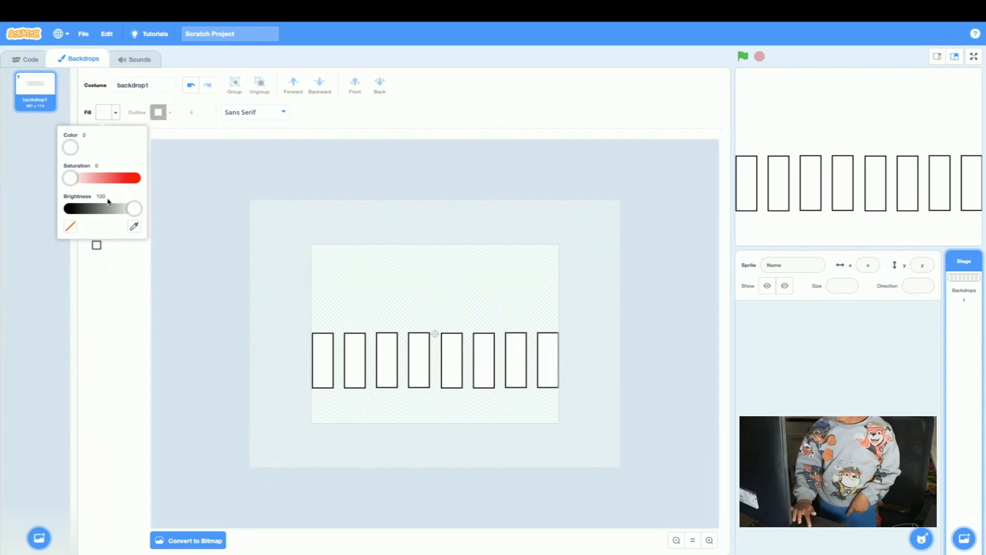
drag(134, 208, 22, 214)
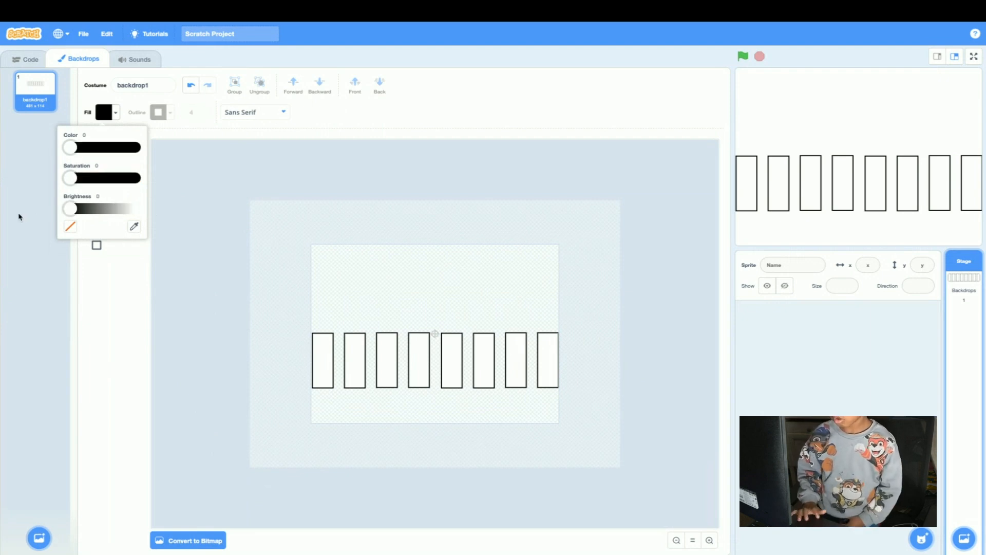
click(324, 408)
text(1)
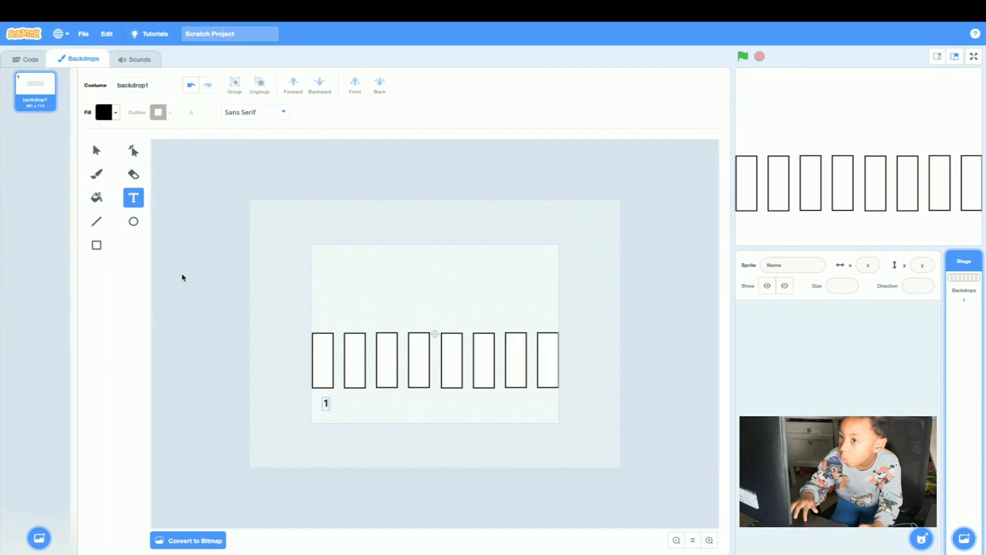
click(96, 150)
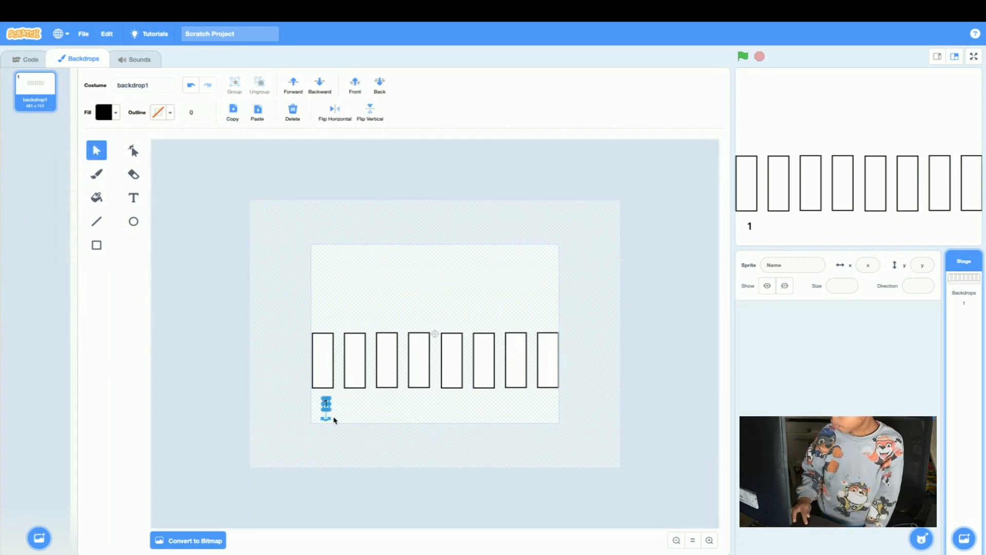
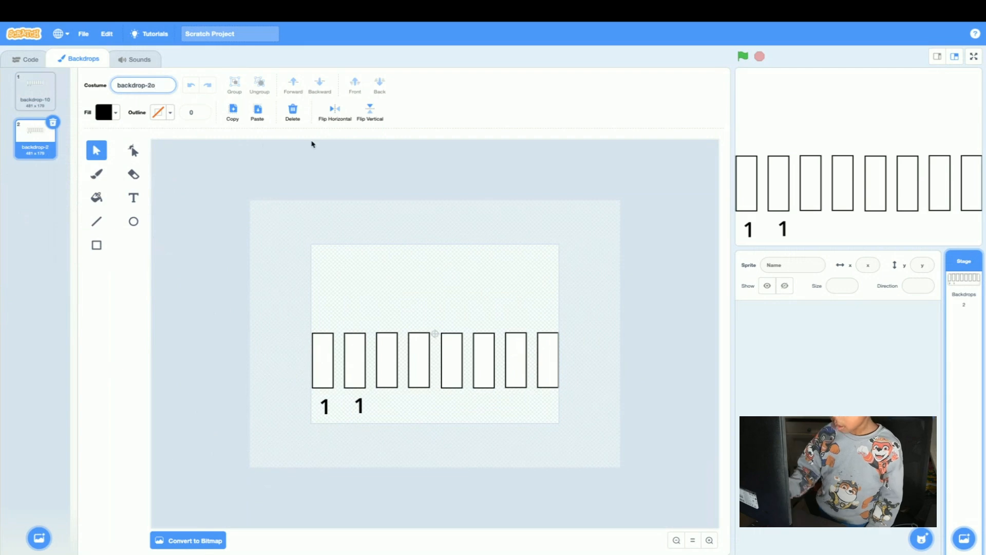
Rename the second backdrop as backdrop-2o-0.
text(-)
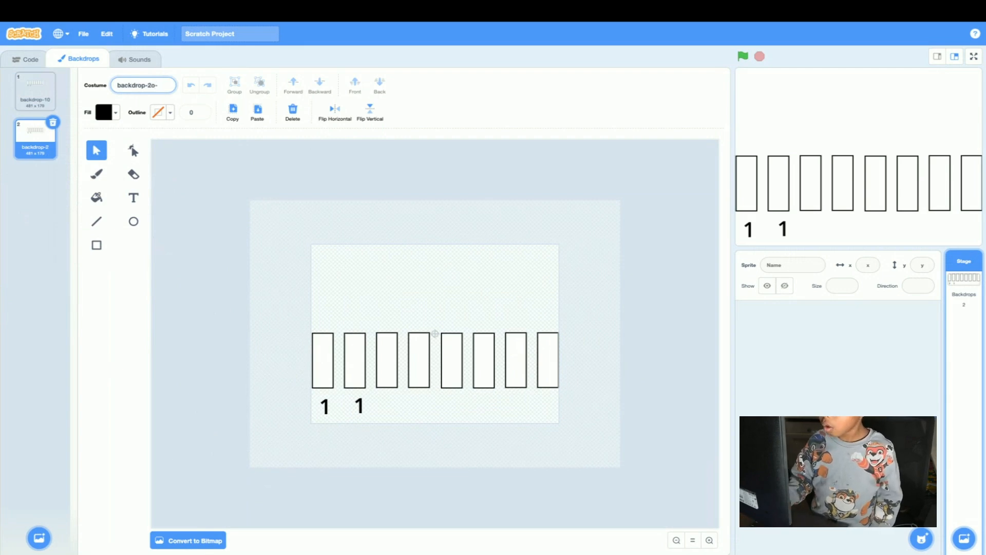
text(0)
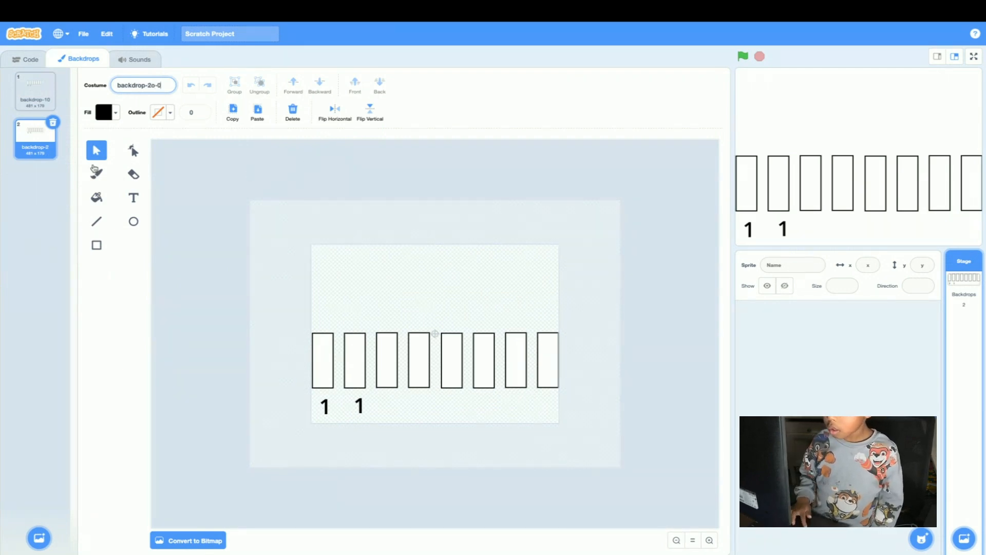
click(37, 138)
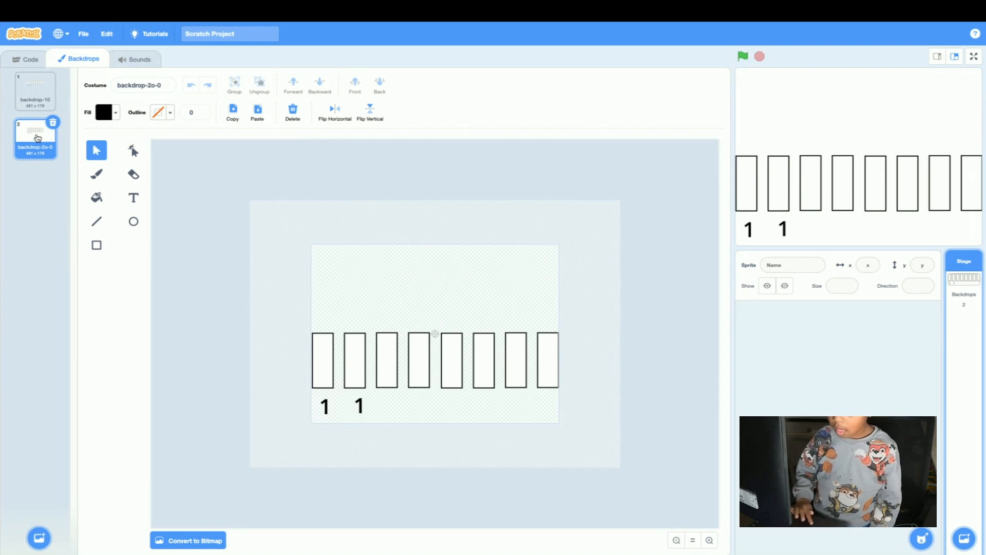
Duplicate the second backdrop twice and delete both copies.
right_click(38, 138)
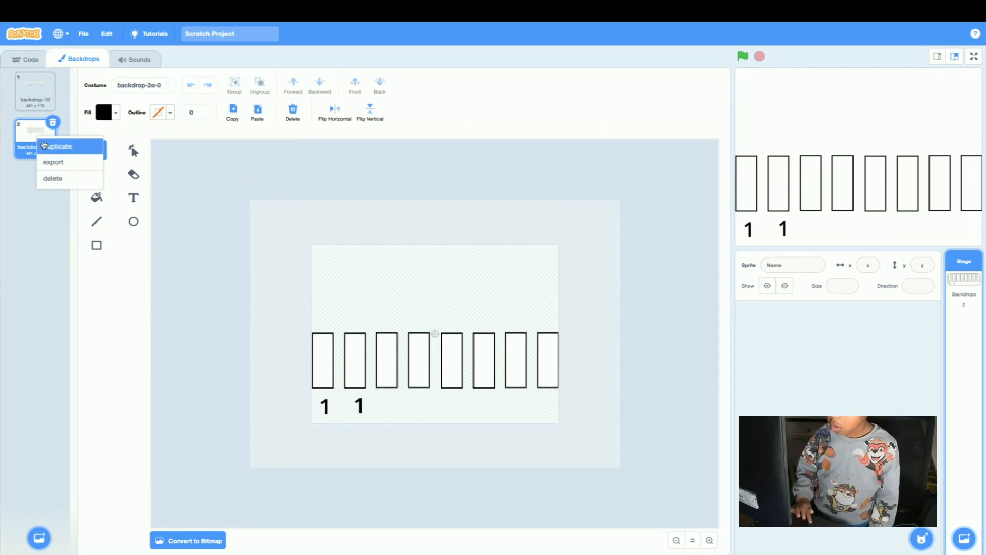
click(51, 146)
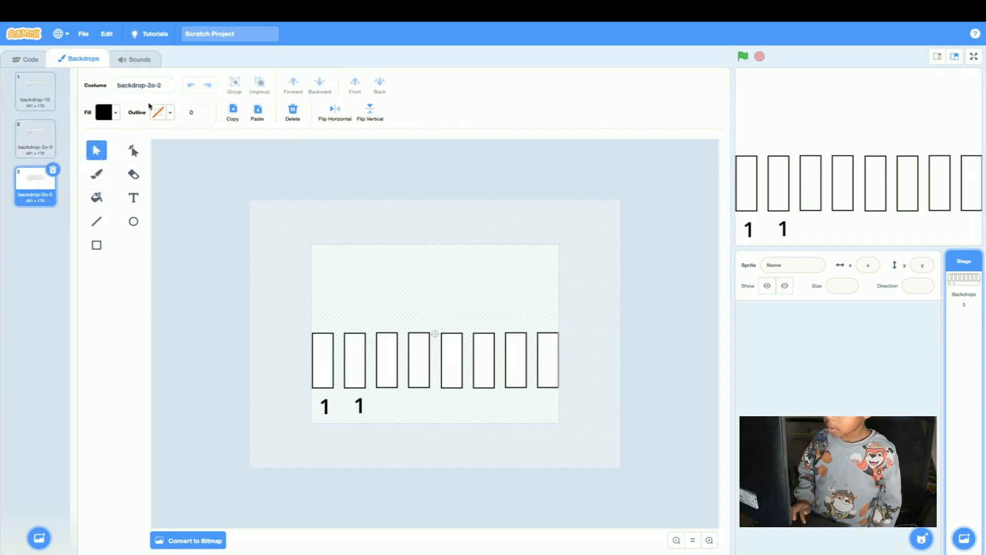
right_click(35, 198)
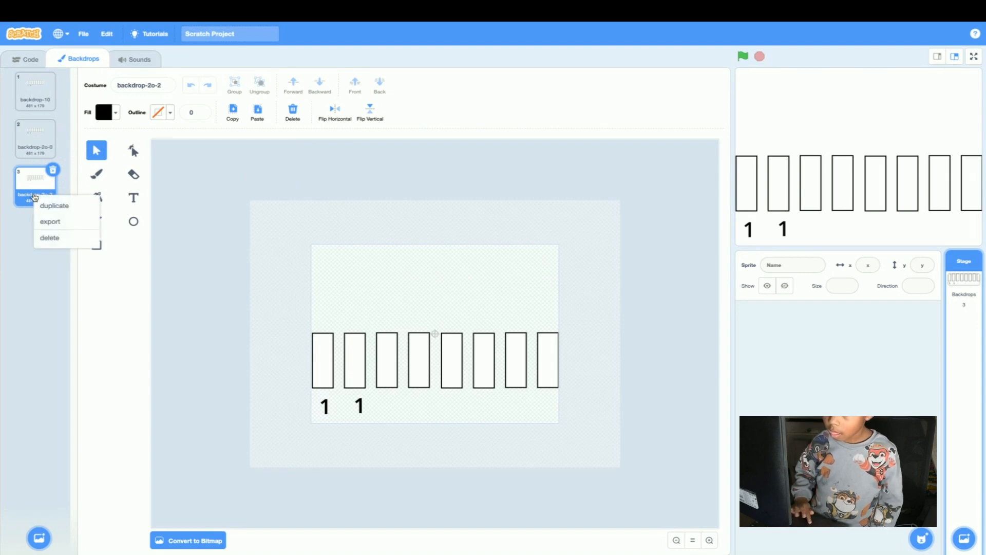
click(48, 206)
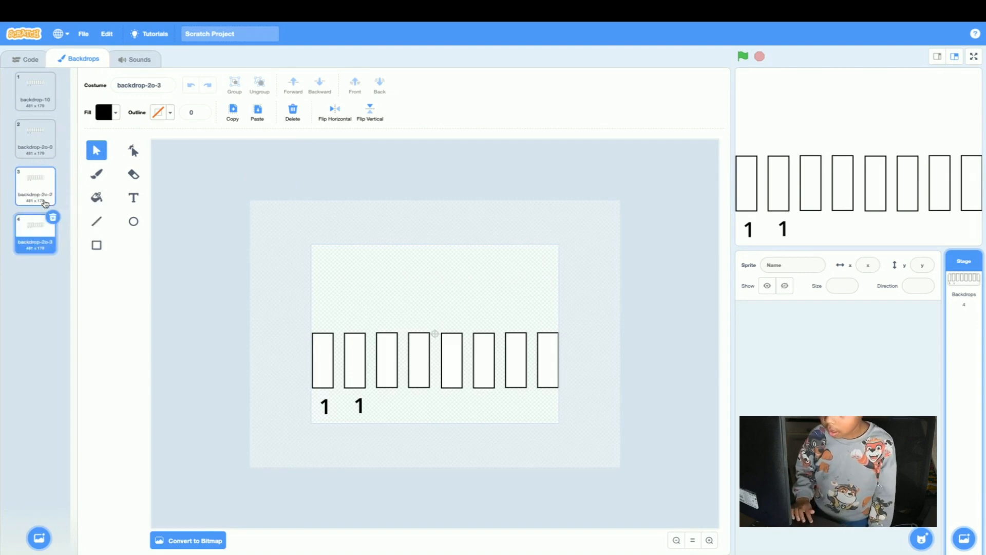
click(52, 217)
click(53, 170)
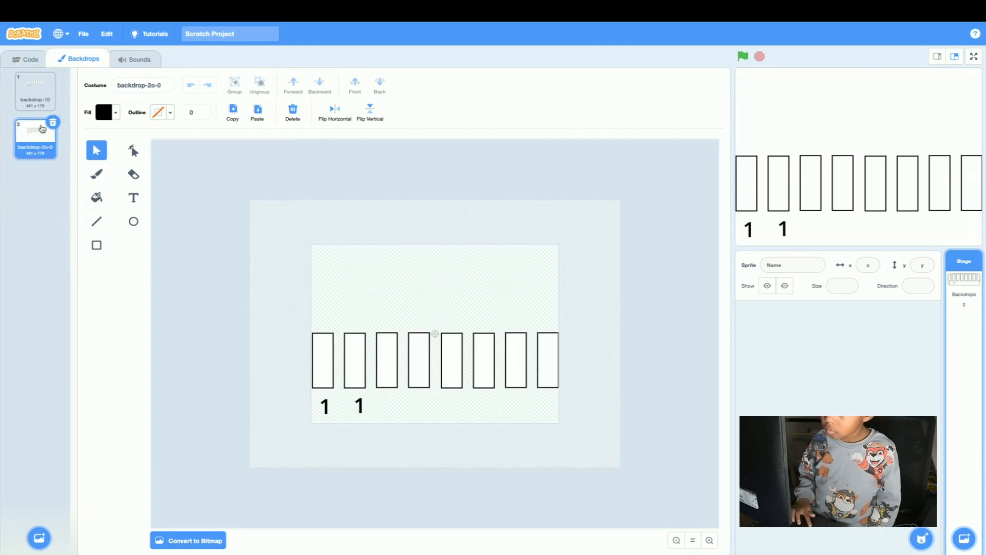
click(166, 87)
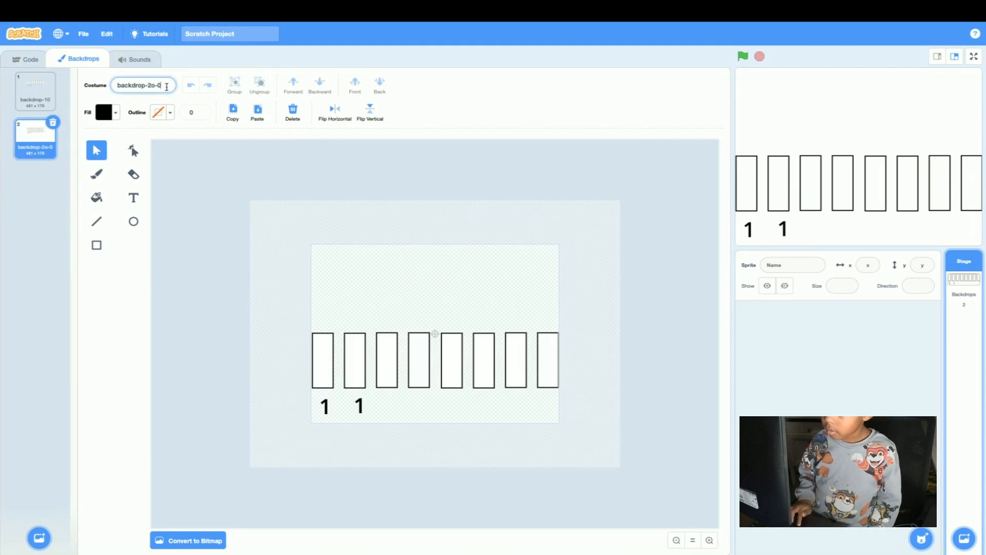
drag(166, 86, 144, 85)
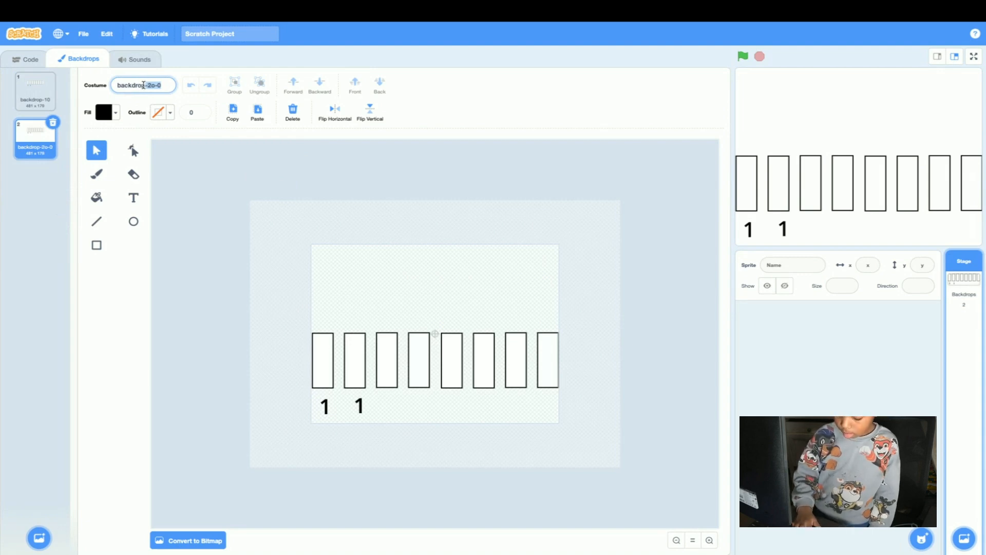
Rename the first backdrop as backdrop1.
click(36, 92)
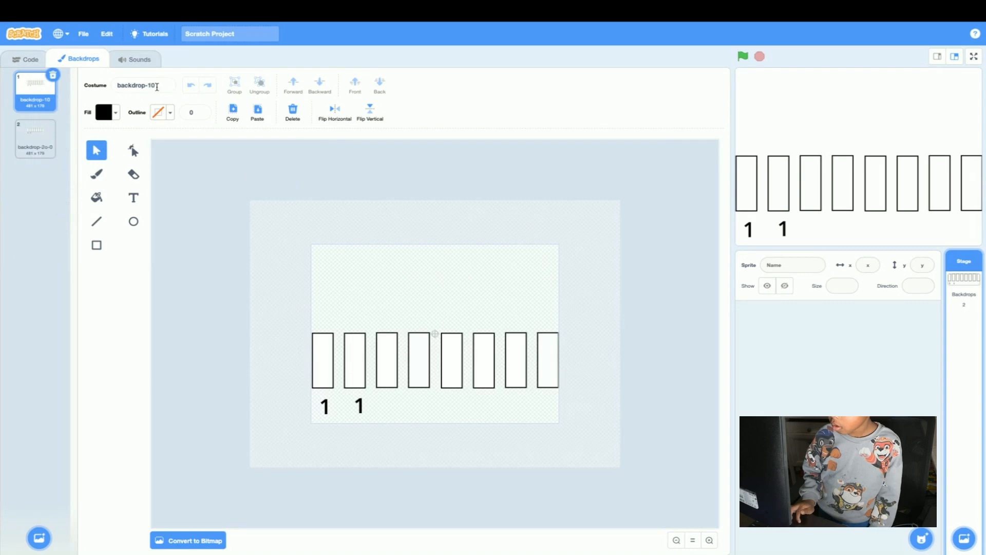
drag(161, 86, 148, 85)
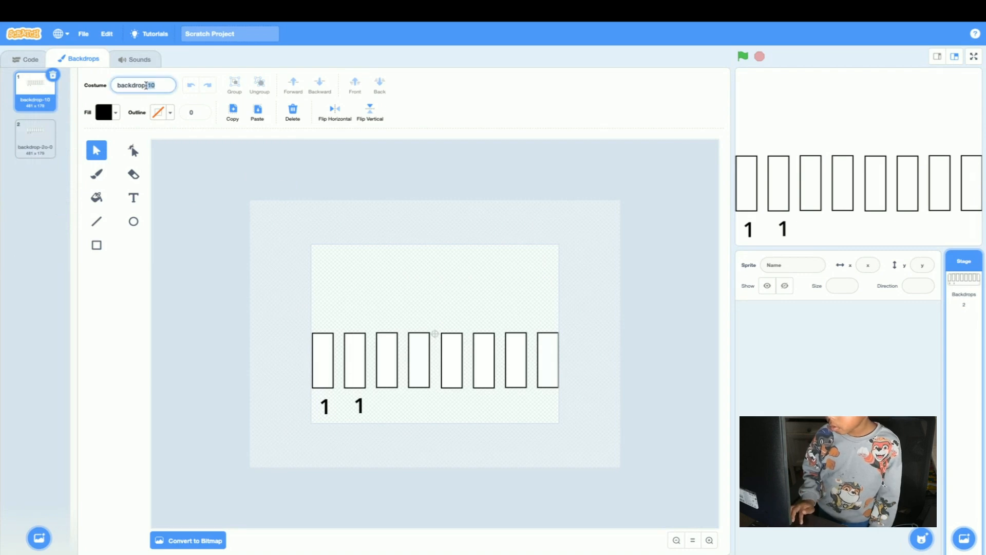
text(0)
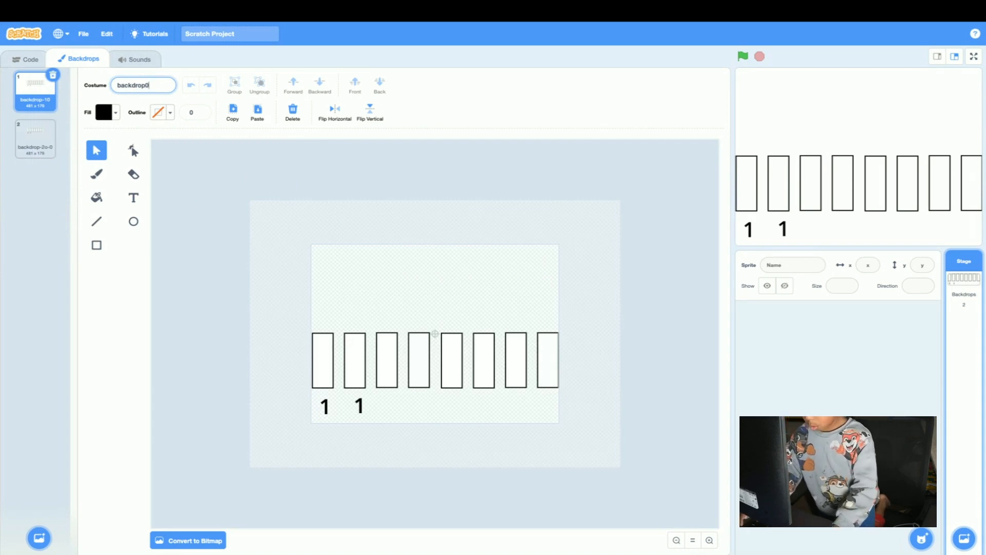
key(BackSpace)
text(1)
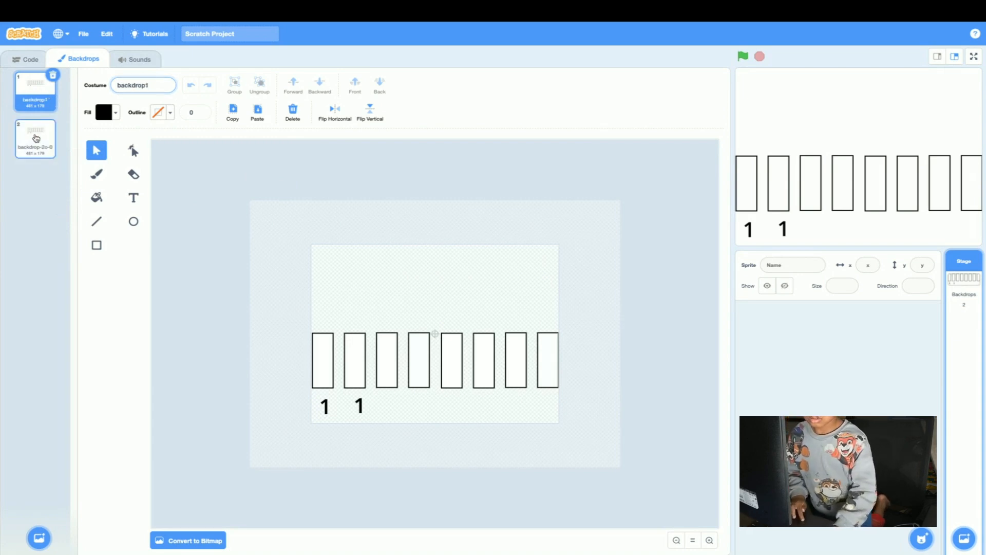
Delete the second backdrop, backdrop-2o-0, keeping only backdrop1.
click(52, 154)
drag(170, 82, 145, 82)
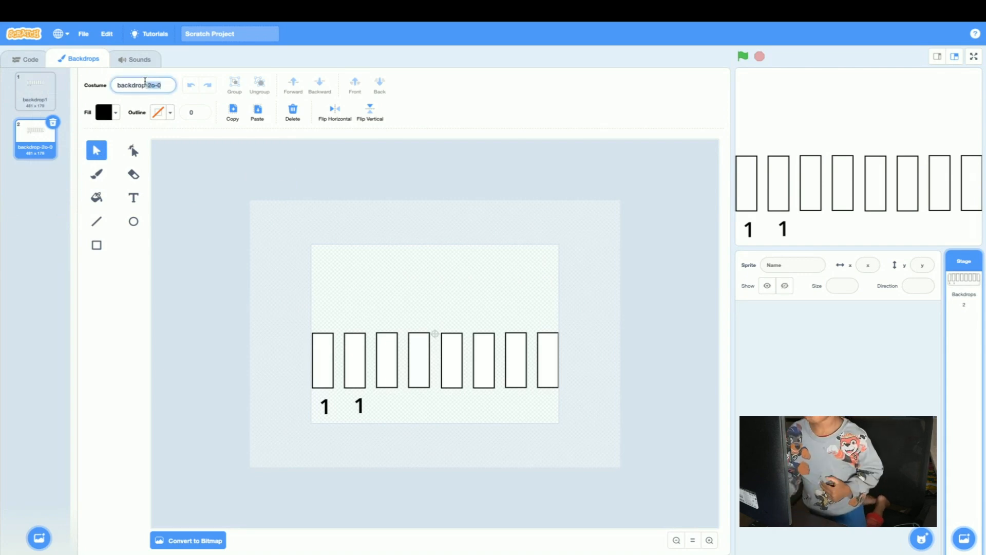
click(53, 122)
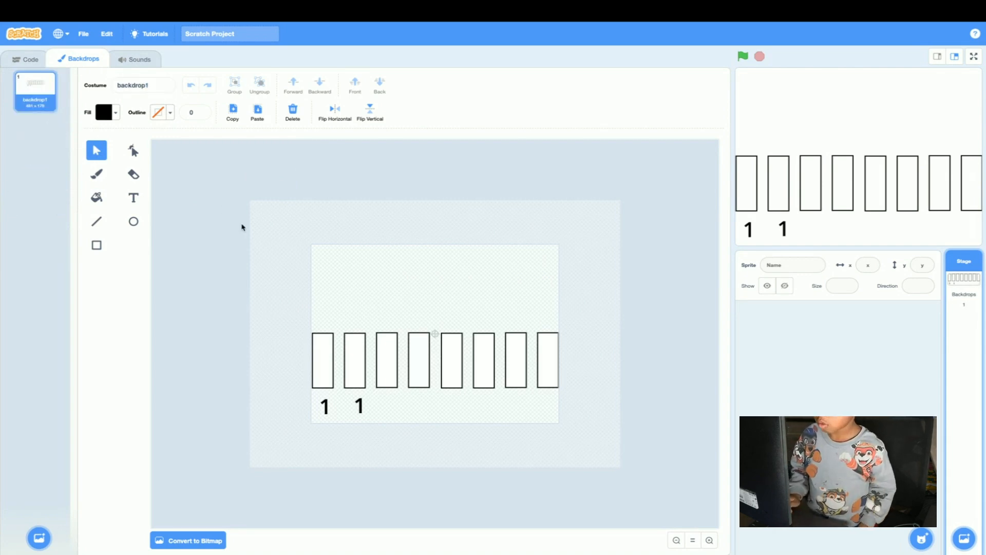
Change the text label below the second rectangle to "2".
click(359, 406)
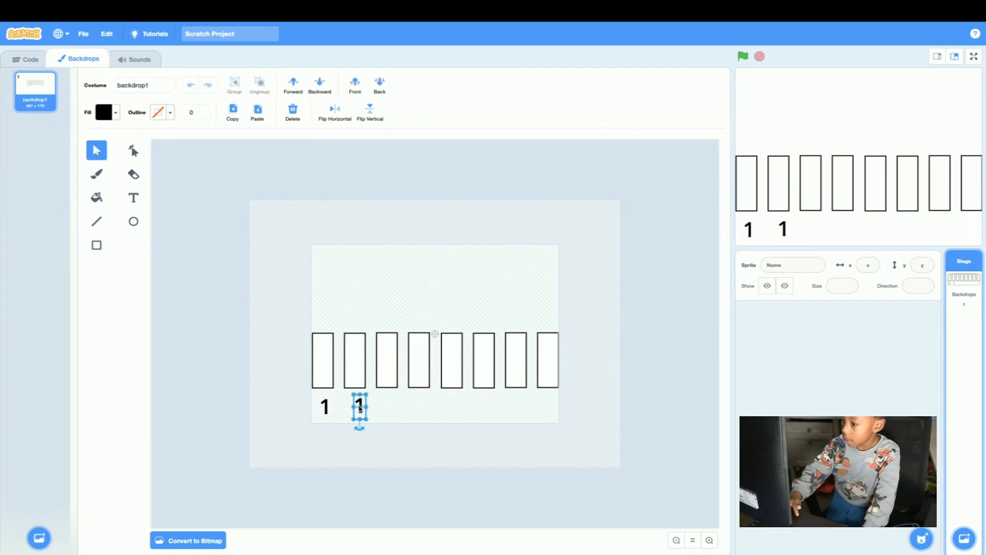
double_click(360, 407)
key(BackSpace)
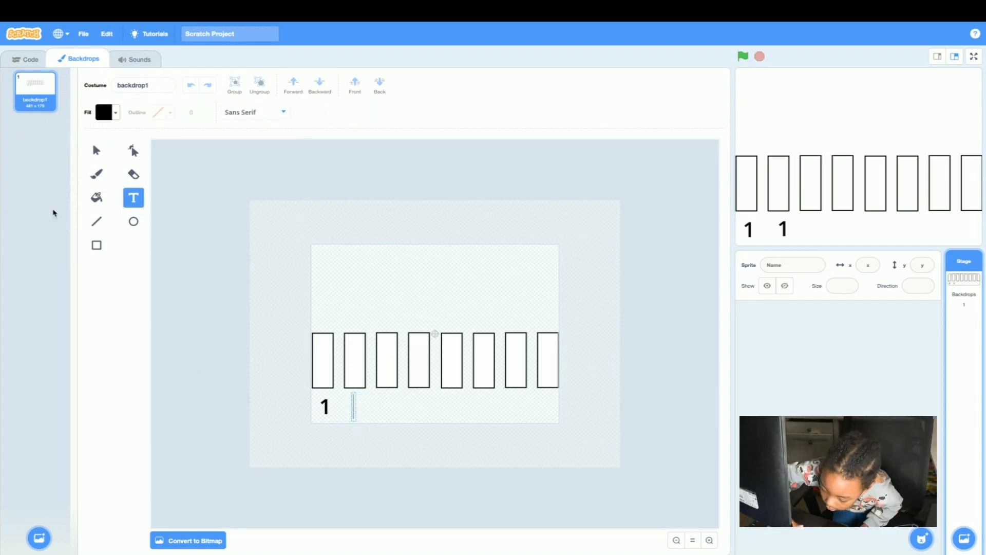
text(2)
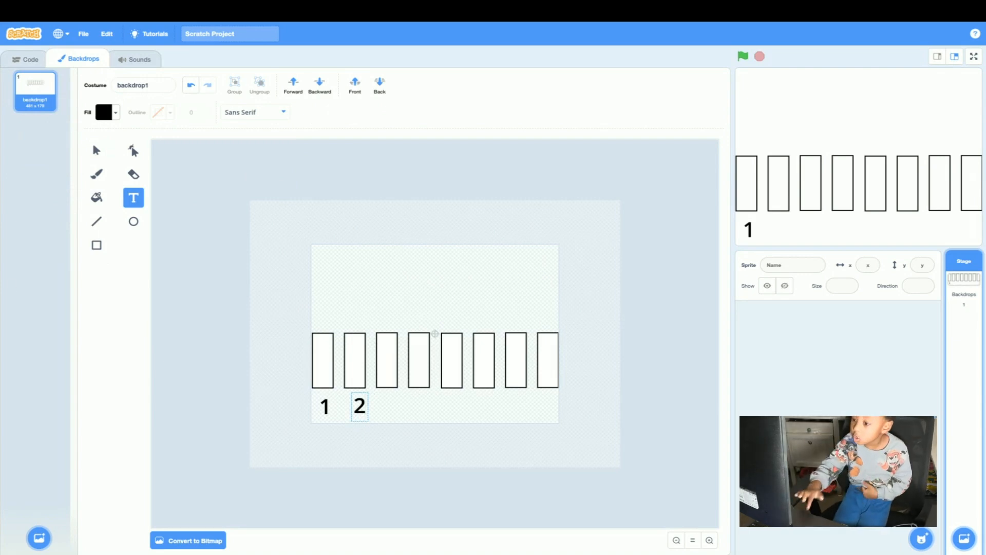
click(335, 422)
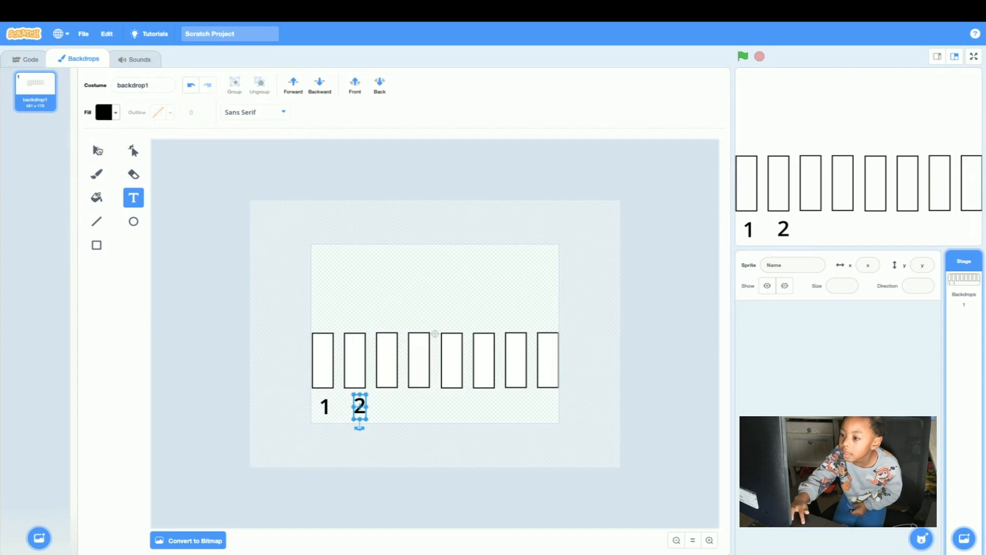
Copy the labels "1" and "2" together and place the copies below the third and fourth rectangles.
click(102, 153)
drag(294, 455, 387, 398)
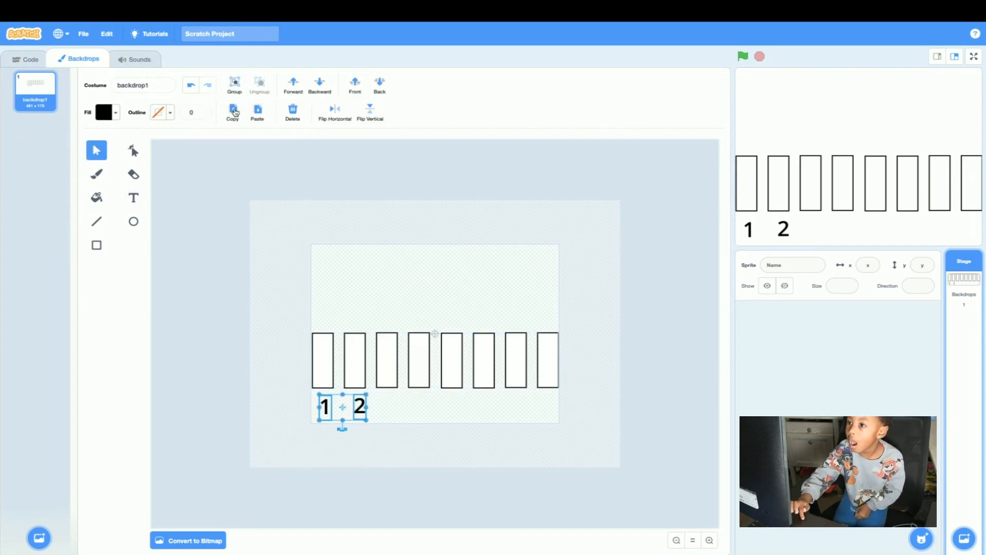
click(258, 112)
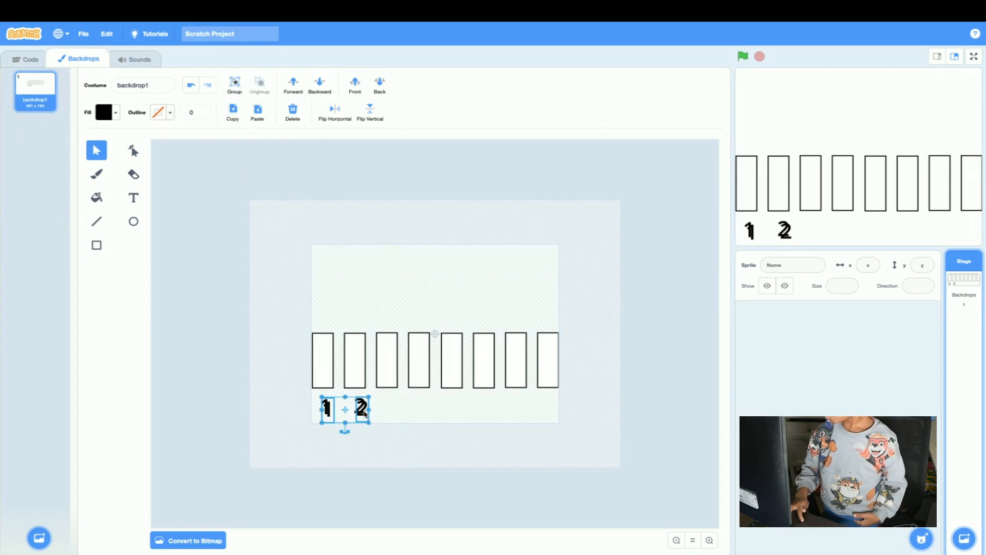
drag(359, 407, 422, 409)
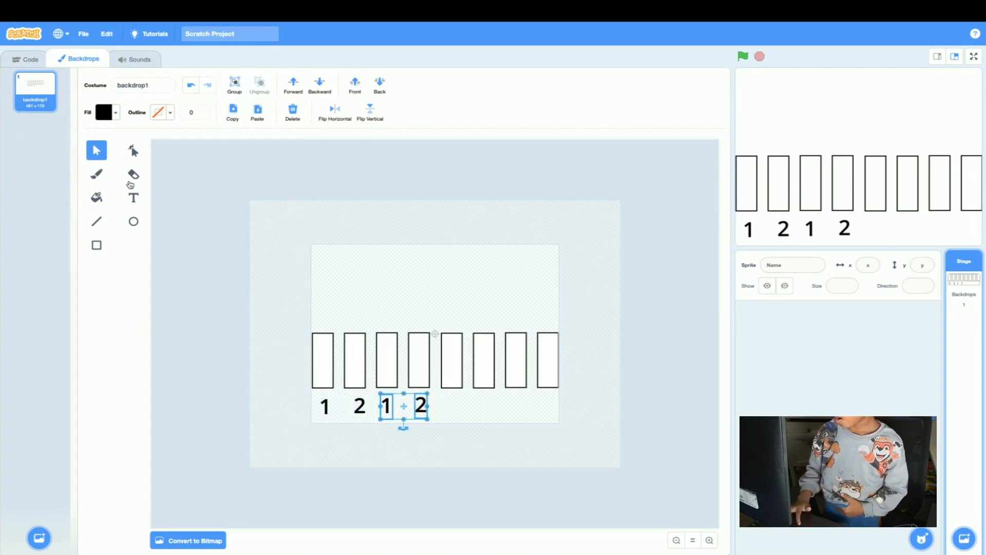
Change the copied labels below the third and fourth rectangles to "3" and "4".
click(136, 202)
click(137, 199)
click(388, 411)
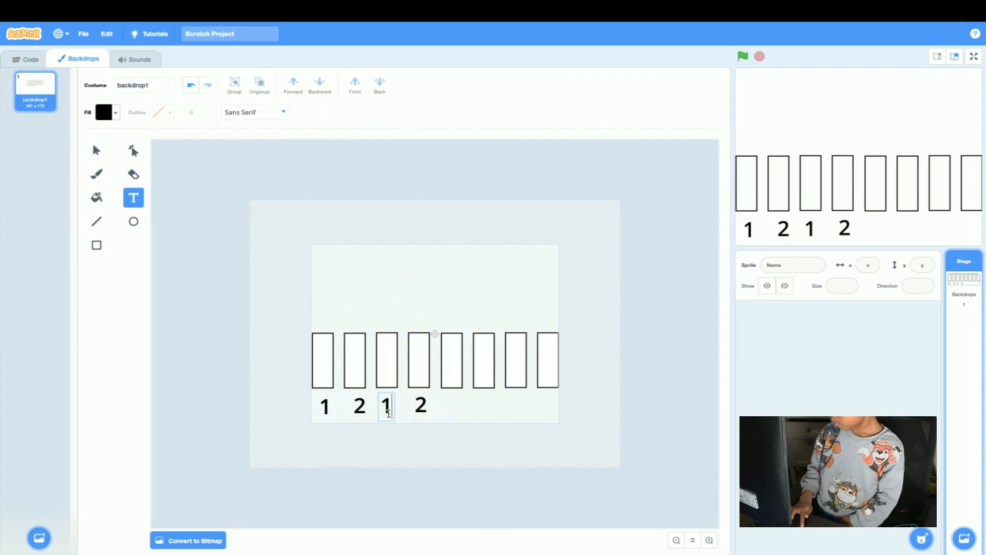
key(BackSpace)
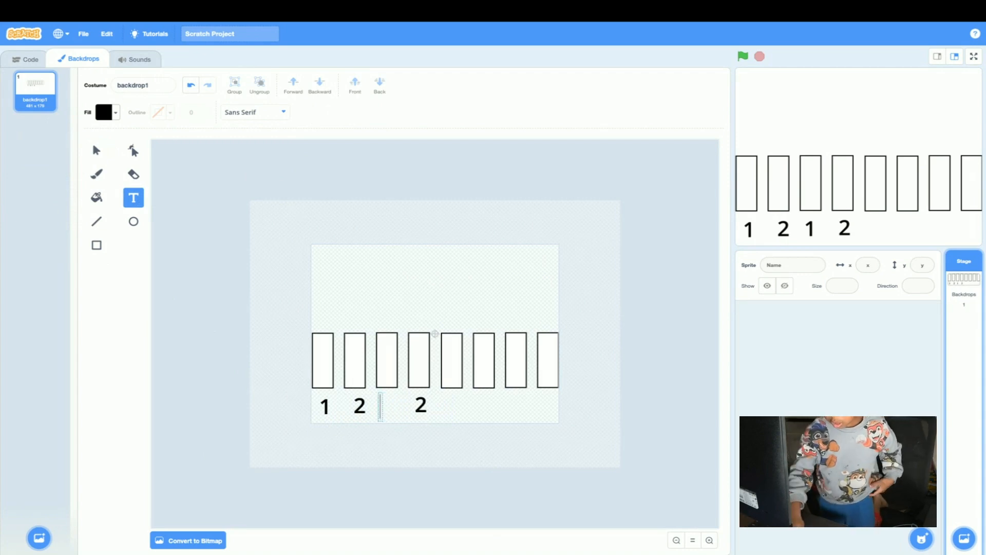
text(3)
click(422, 406)
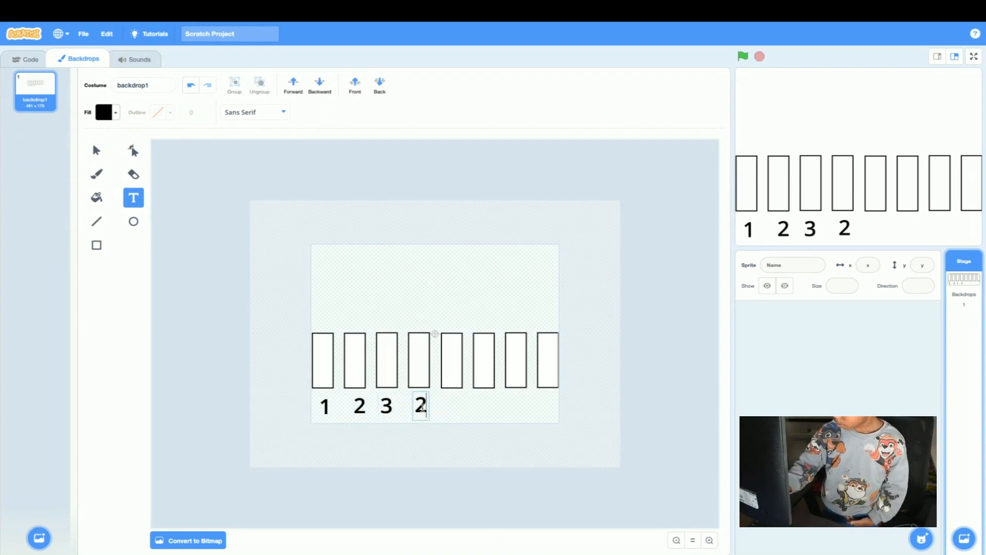
key(BackSpace)
text(4)
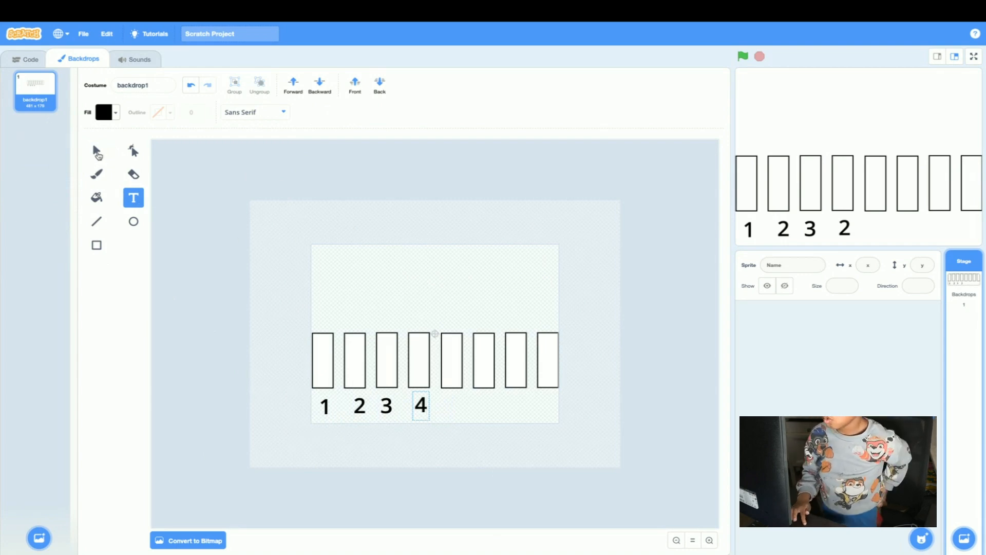
Adjust the positions of the labels "3" and "4" so they sit beneath their rectangles.
click(96, 152)
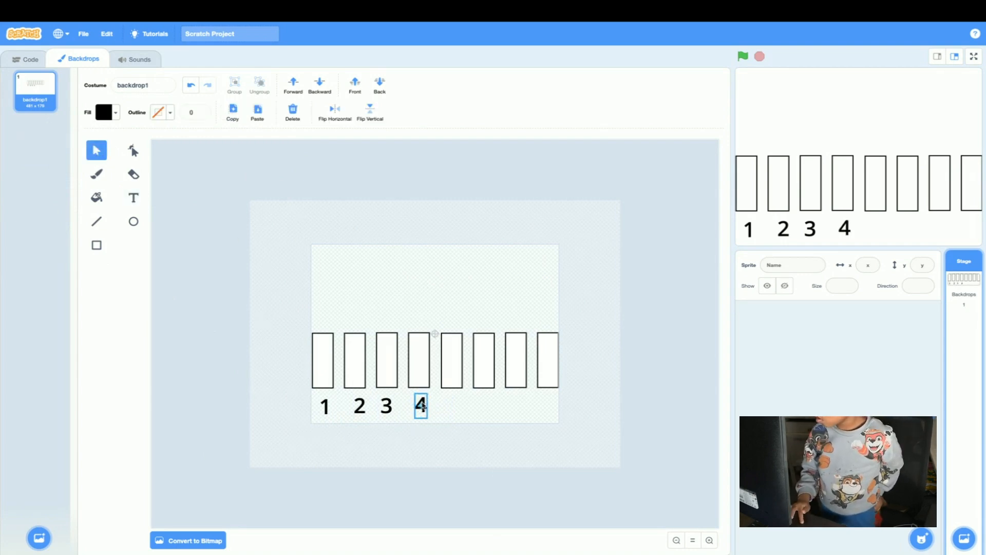
drag(422, 406, 389, 403)
click(387, 406)
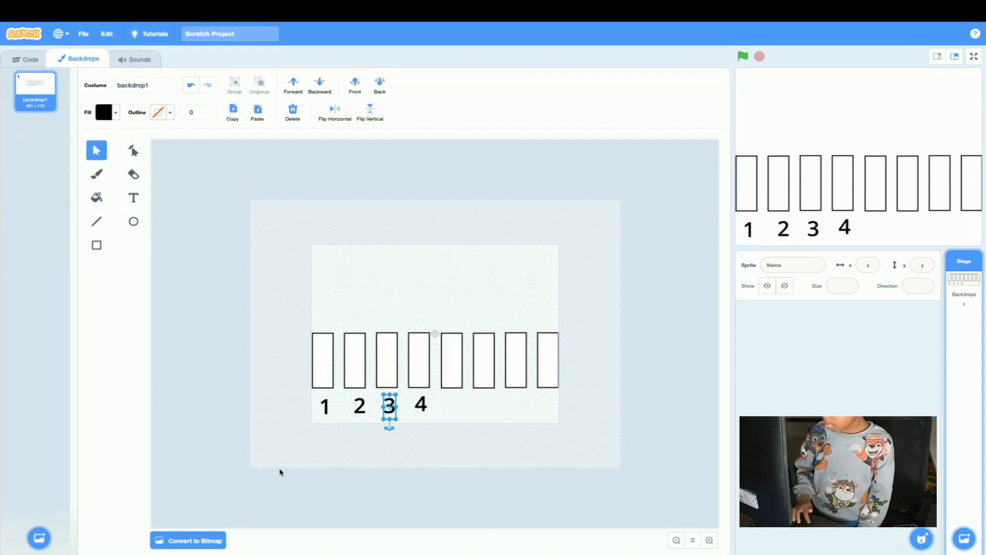
Copy the labels "1" to "4" together and place the copies below the last four rectangles.
drag(262, 448, 464, 397)
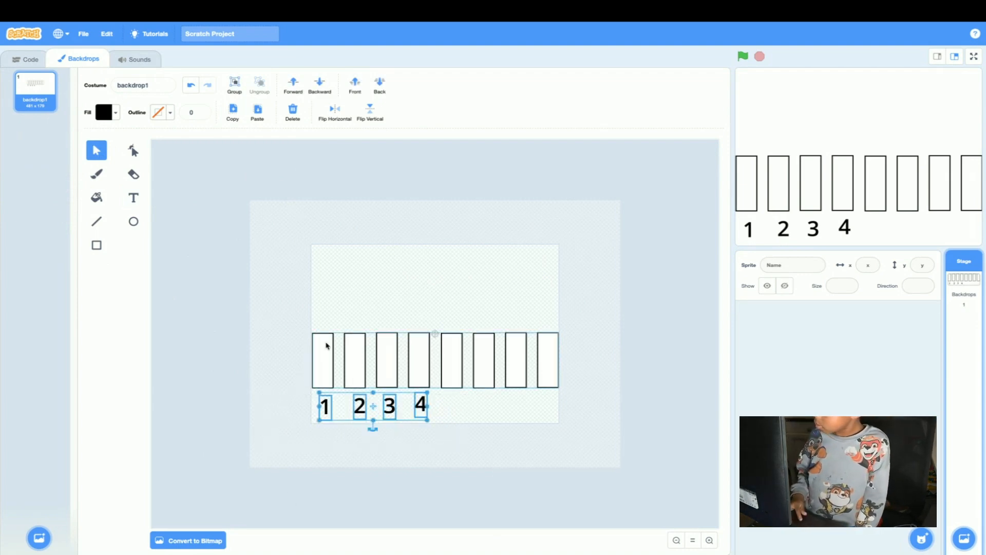
click(233, 111)
click(258, 111)
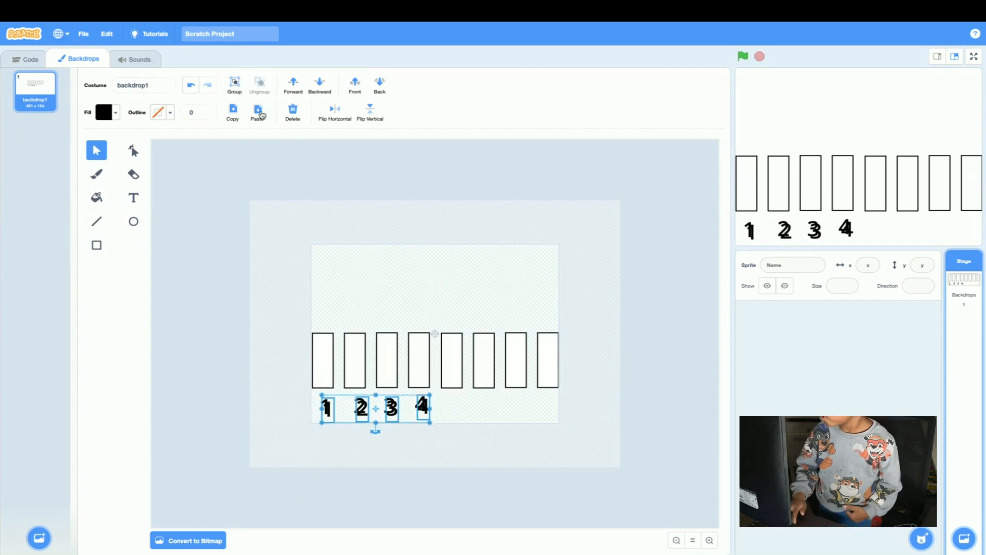
drag(396, 414, 522, 404)
Change the copied labels below the fifth and sixth rectangles to "5" and "6".
key(t)
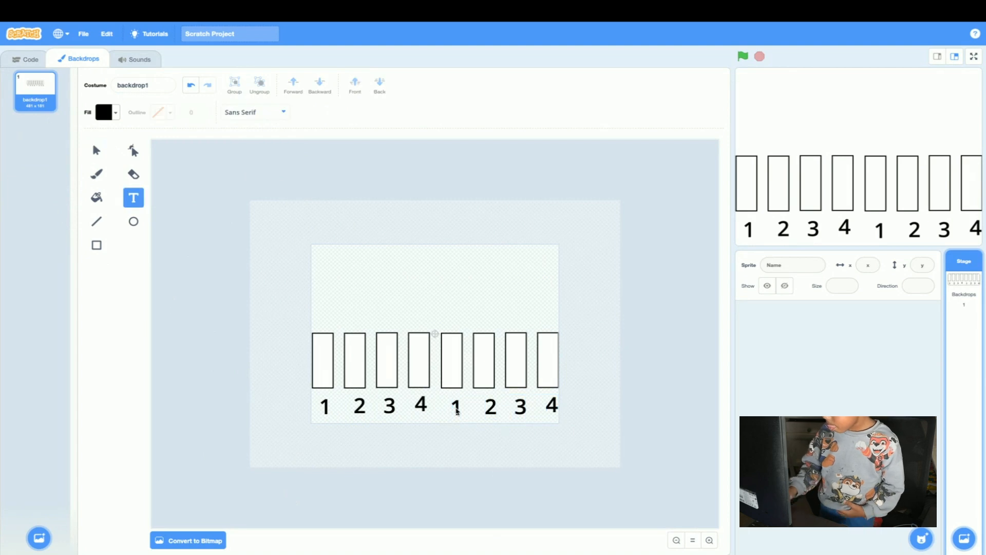
click(456, 407)
double_click(457, 408)
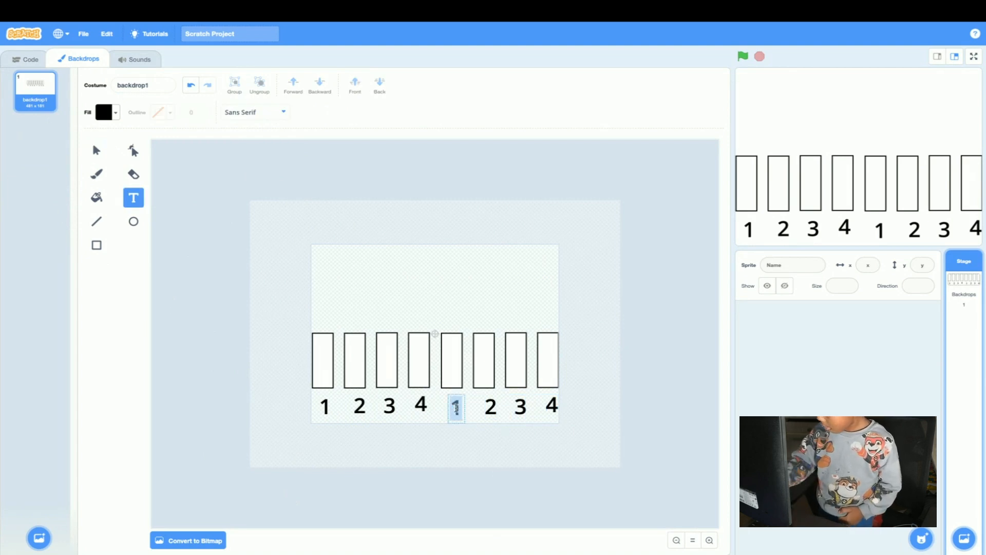
key(BackSpace)
text(5)
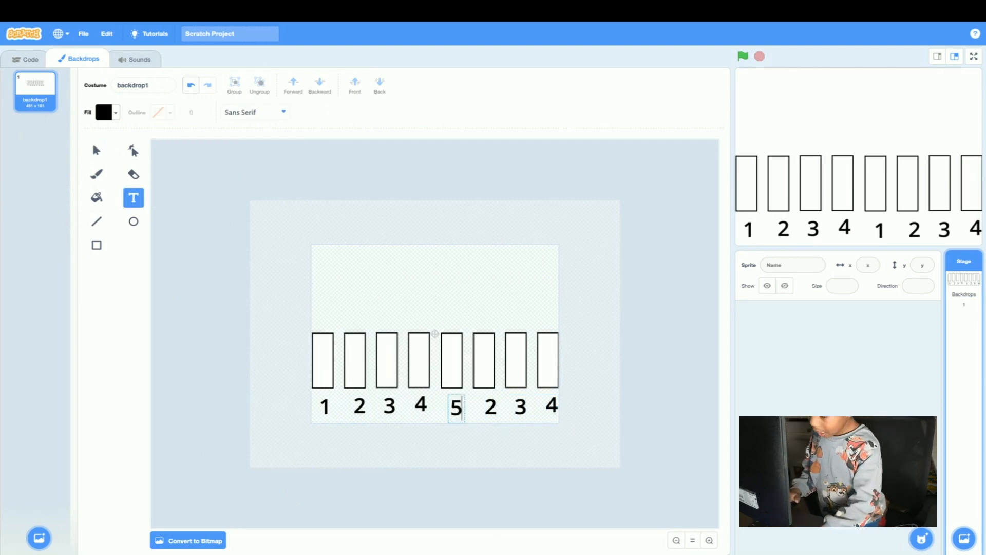
click(492, 411)
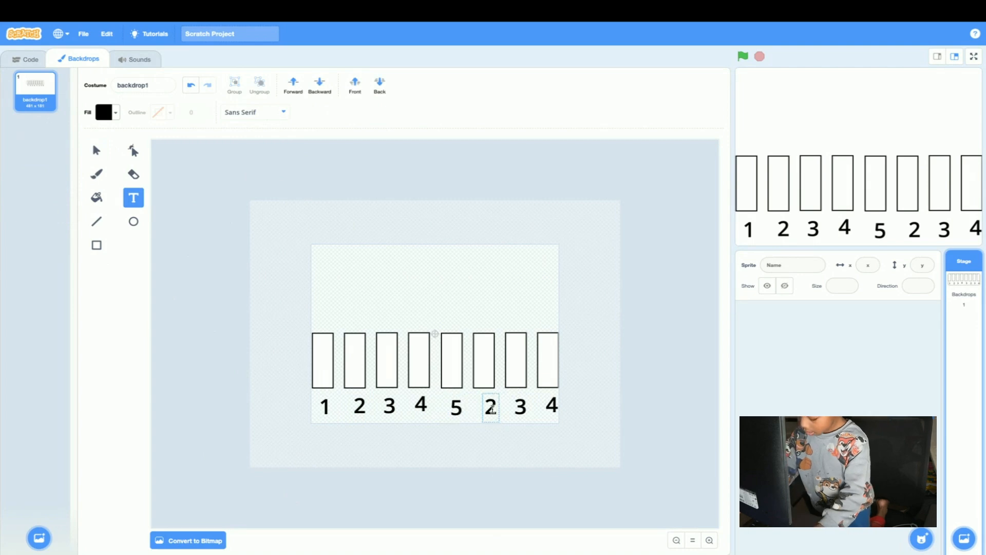
key(BackSpace)
text(6)
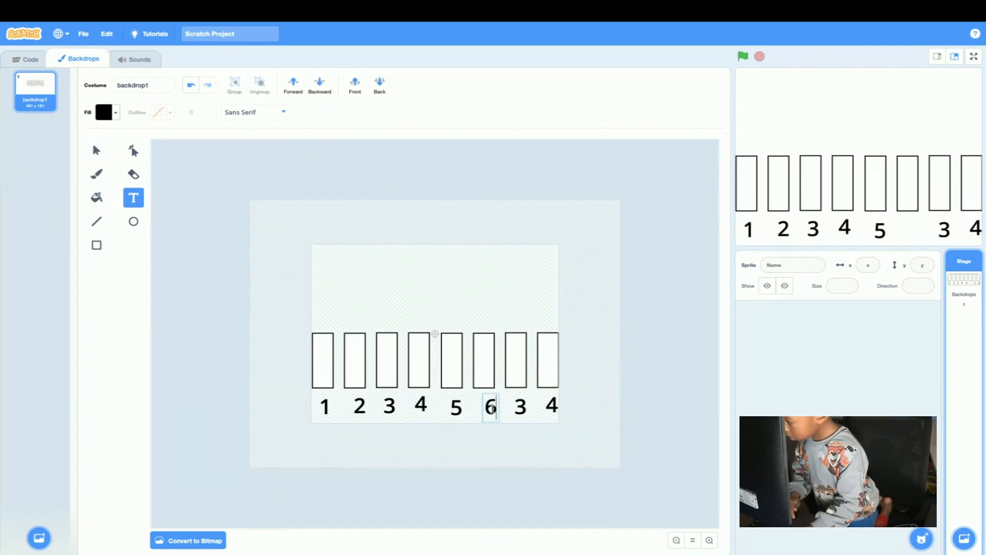
Change the copied labels below the seventh and eighth rectangles to "7" and "8".
click(520, 409)
key(BackSpace)
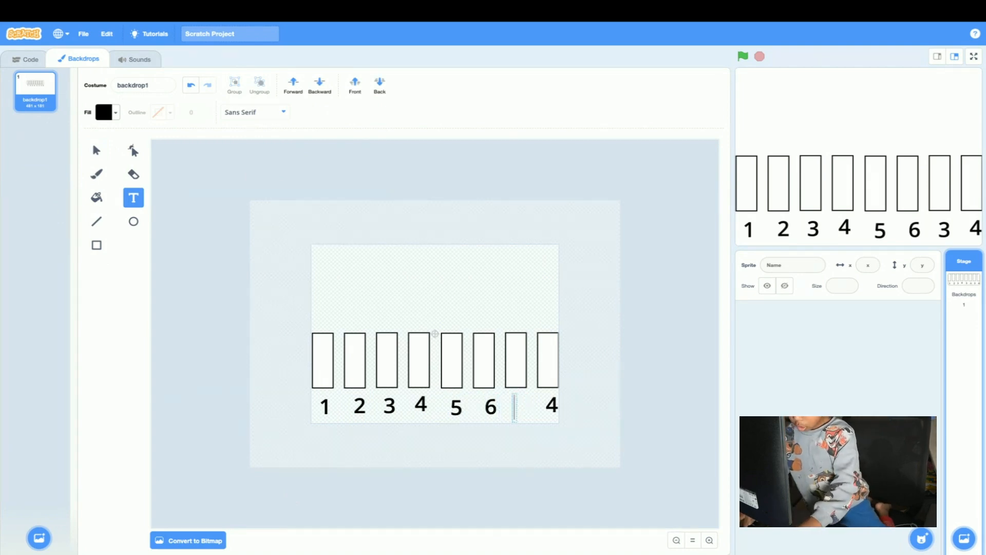
text(7)
click(548, 408)
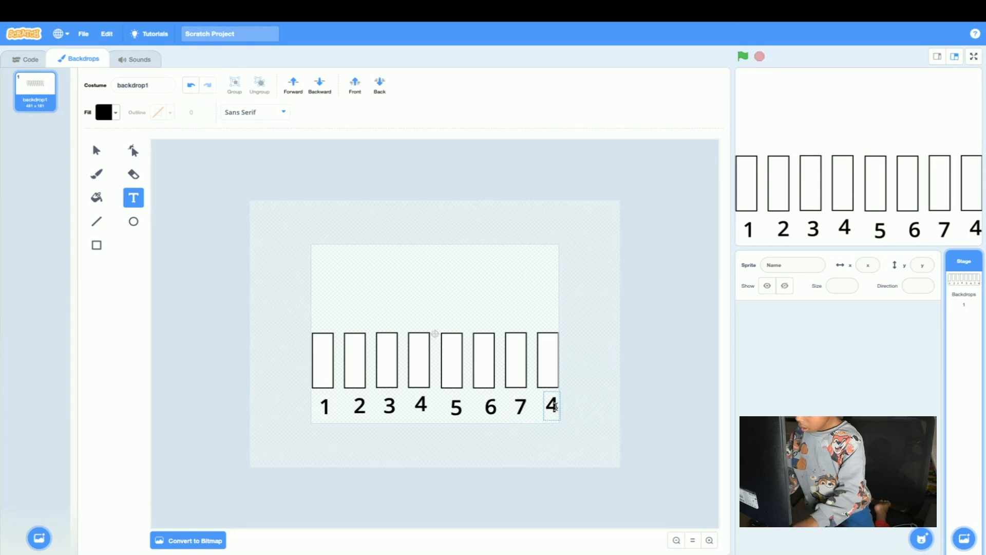
key(BackSpace)
text(8)
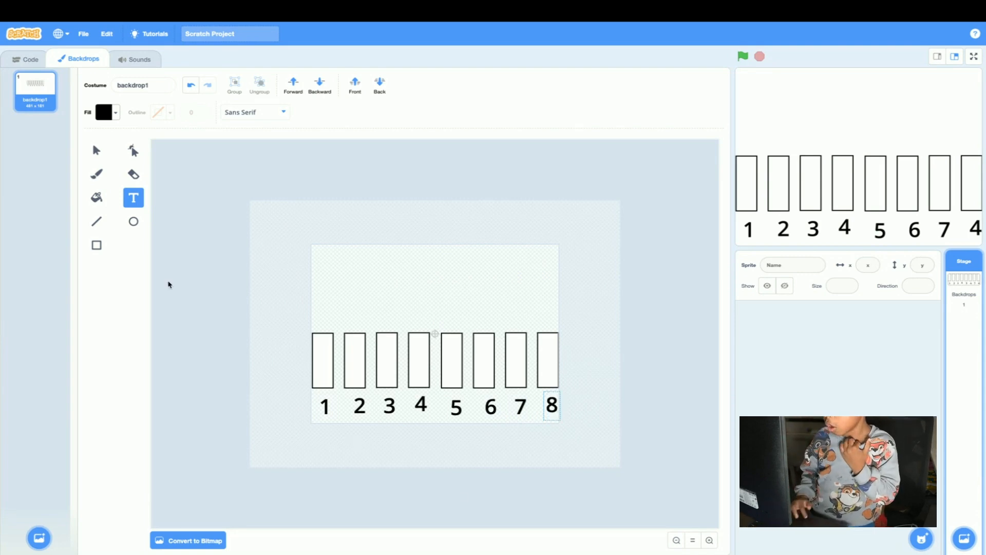
Adjust the positions of the labels "5" to "8" so each sits centred beneath its rectangle.
click(95, 152)
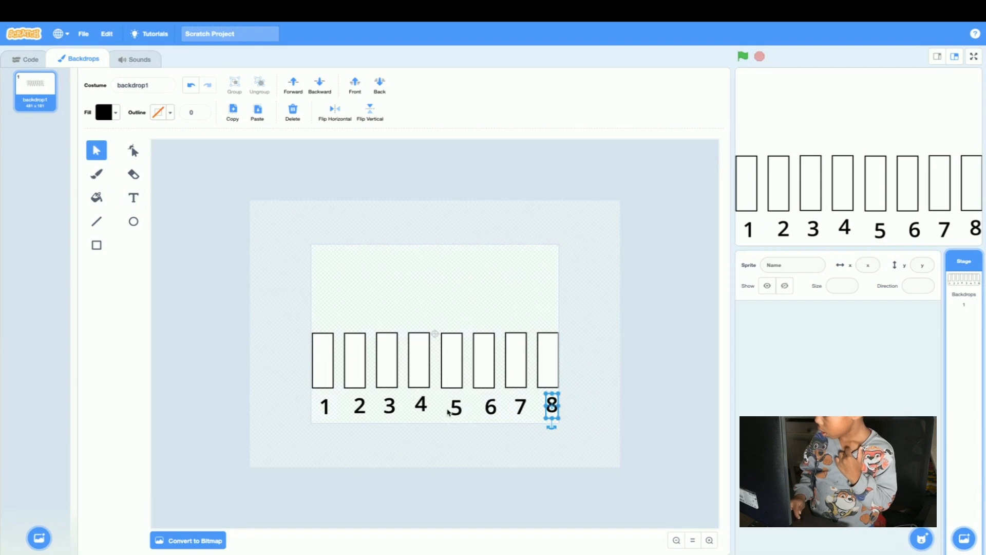
drag(456, 411, 452, 409)
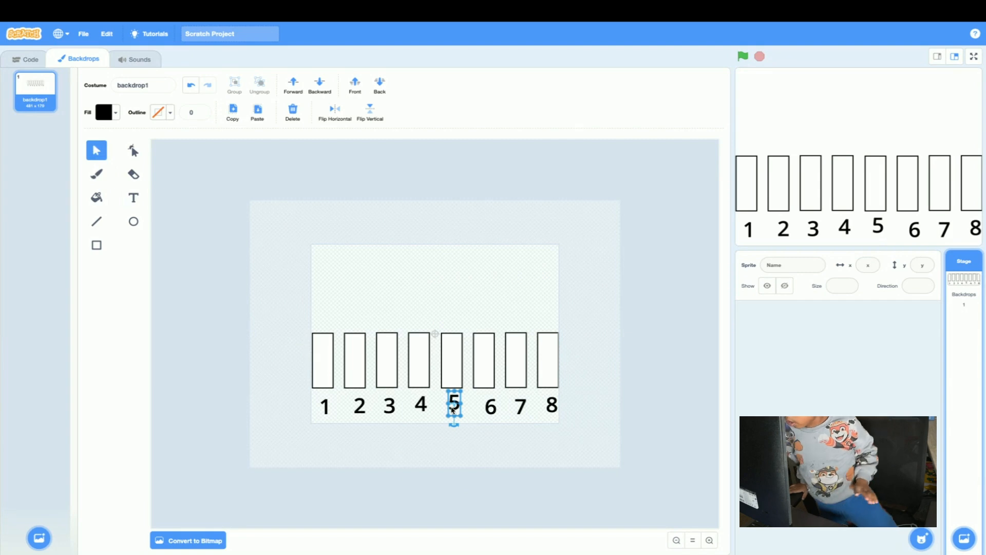
double_click(452, 408)
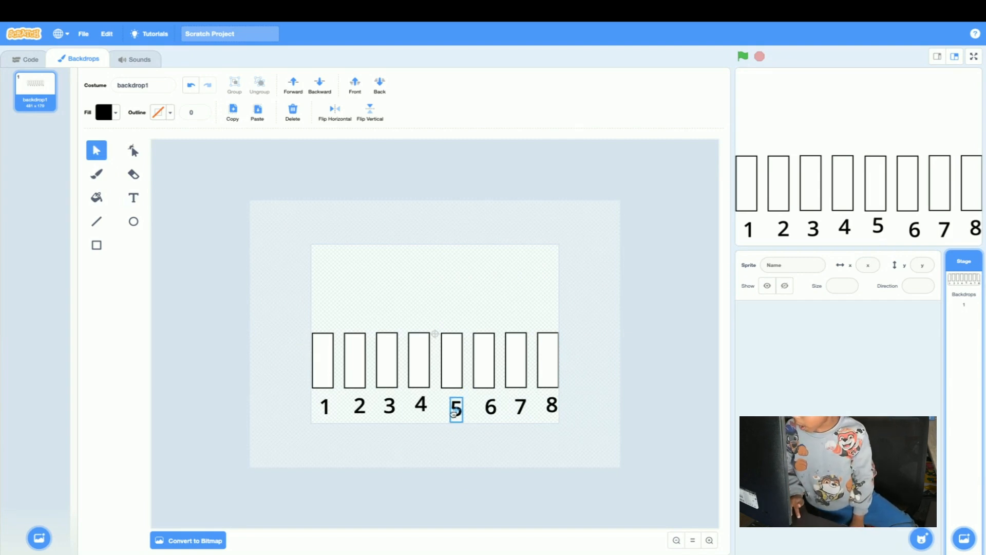
click(451, 408)
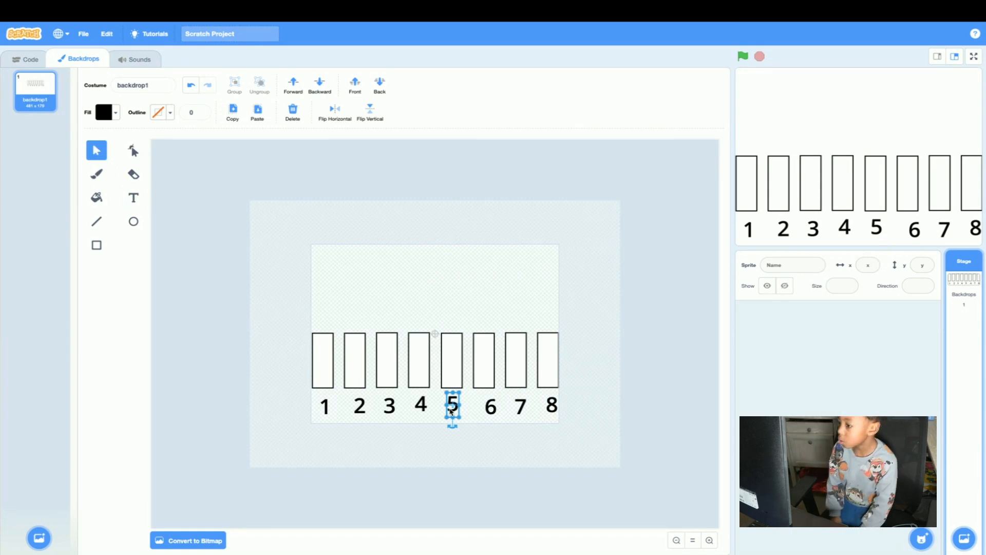
drag(491, 409, 550, 405)
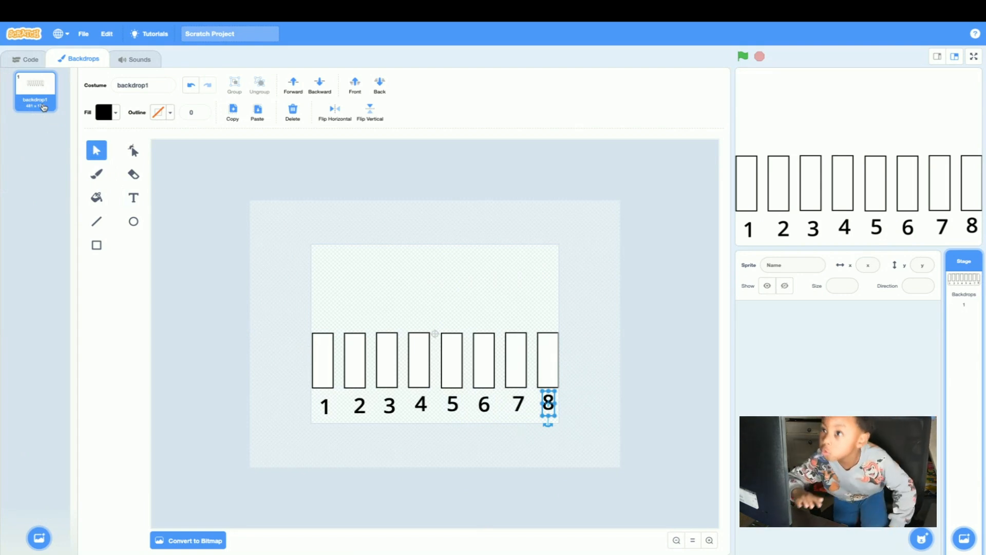
Duplicate backdrop1 and ungroup the row of rectangles in the copy.
right_click(44, 107)
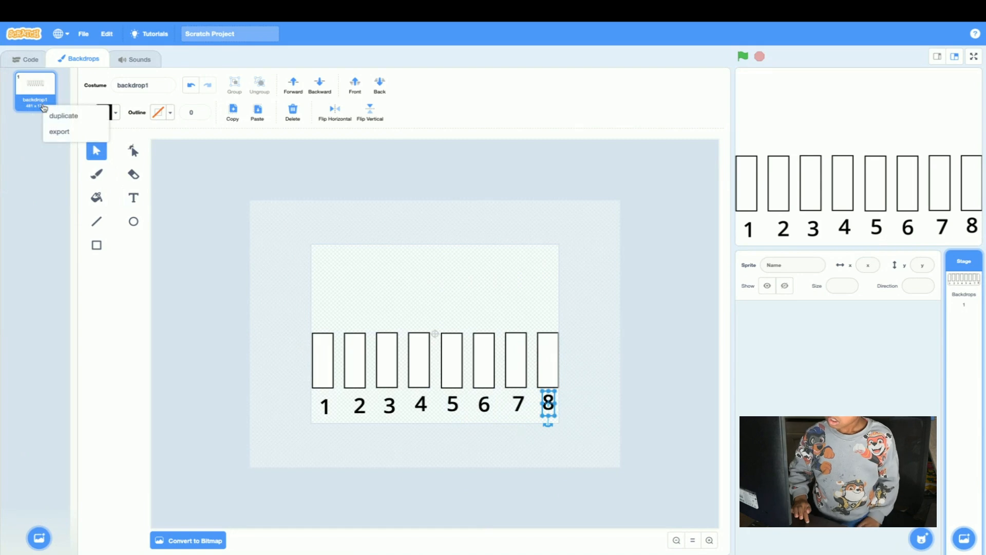
click(45, 114)
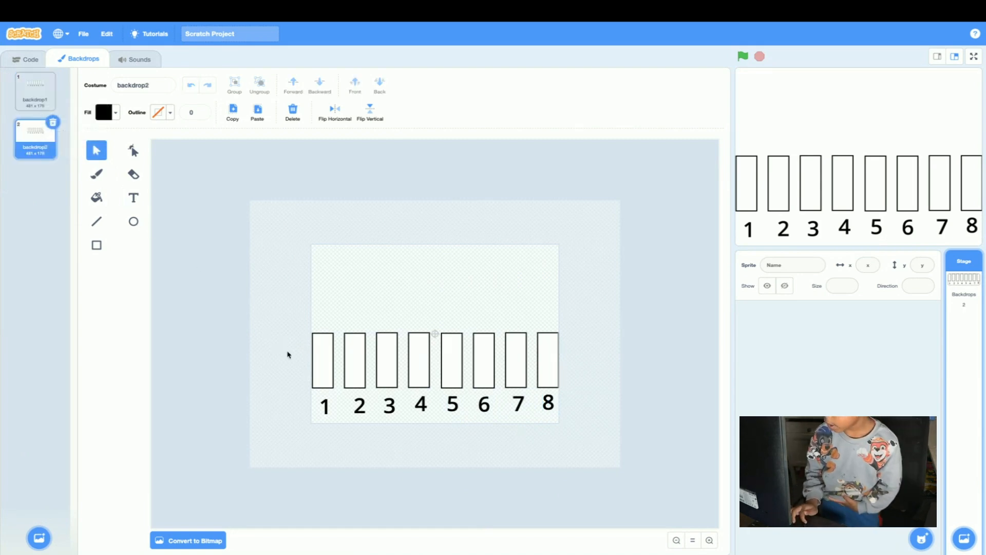
click(319, 353)
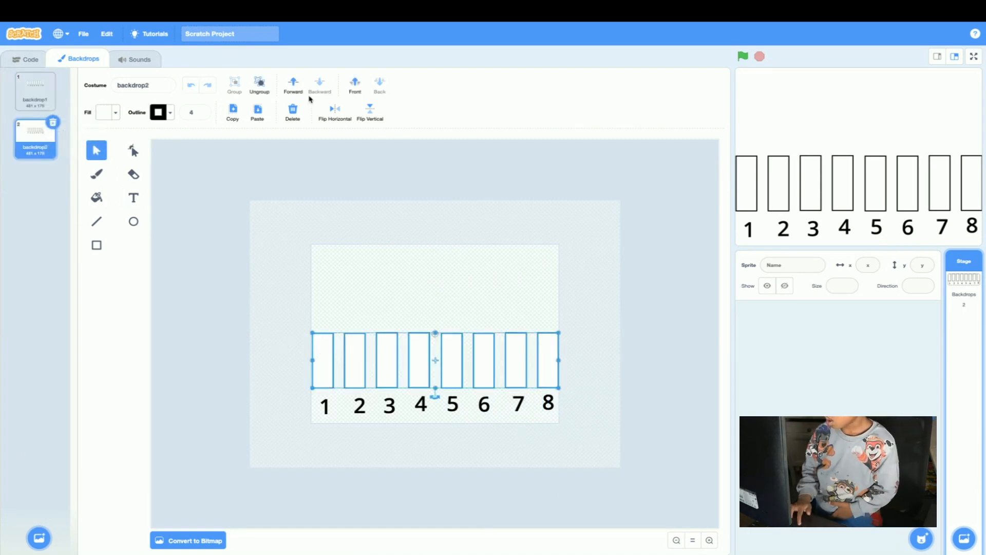
click(259, 84)
click(330, 249)
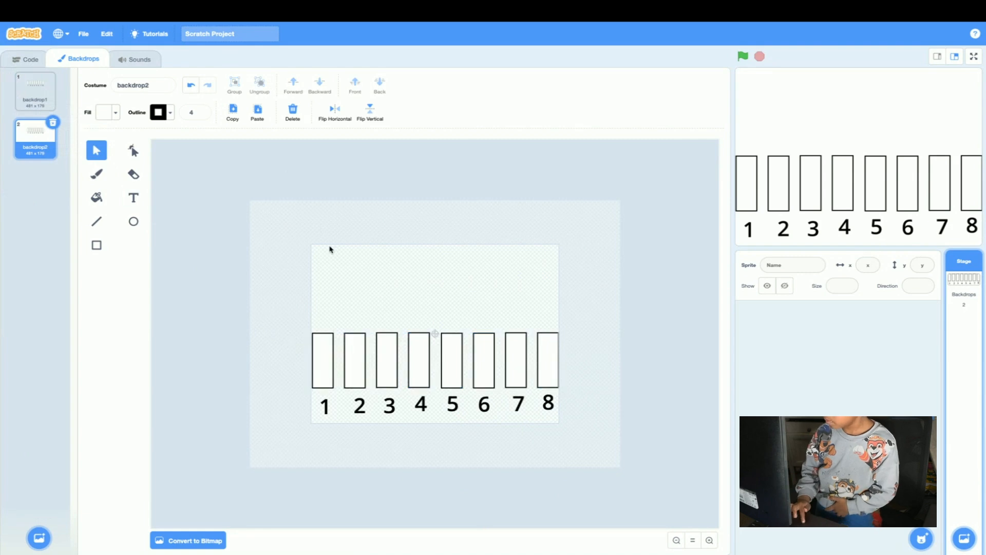
Fill the first rectangle with solid red, using color 0, saturation 100 and brightness 100.
click(320, 366)
click(106, 113)
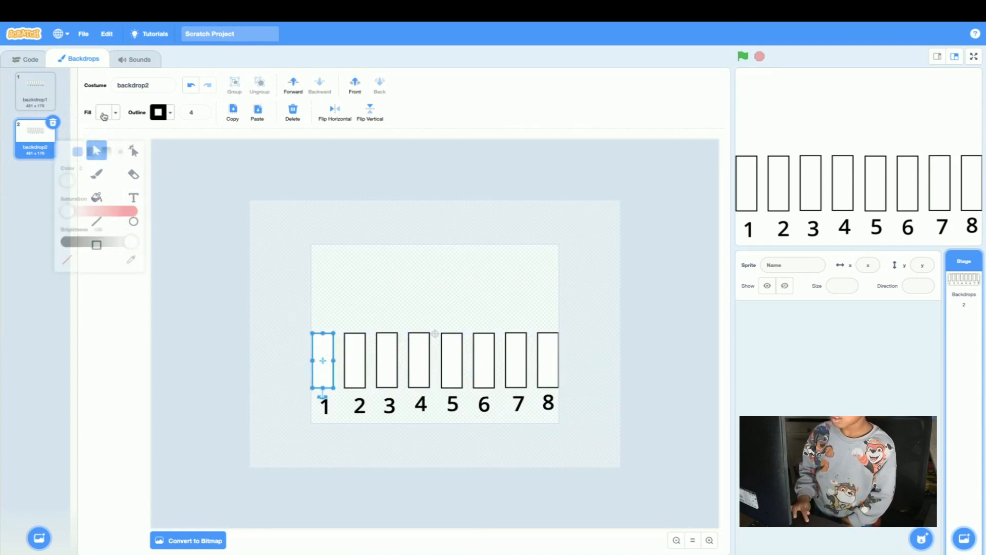
drag(70, 197, 155, 202)
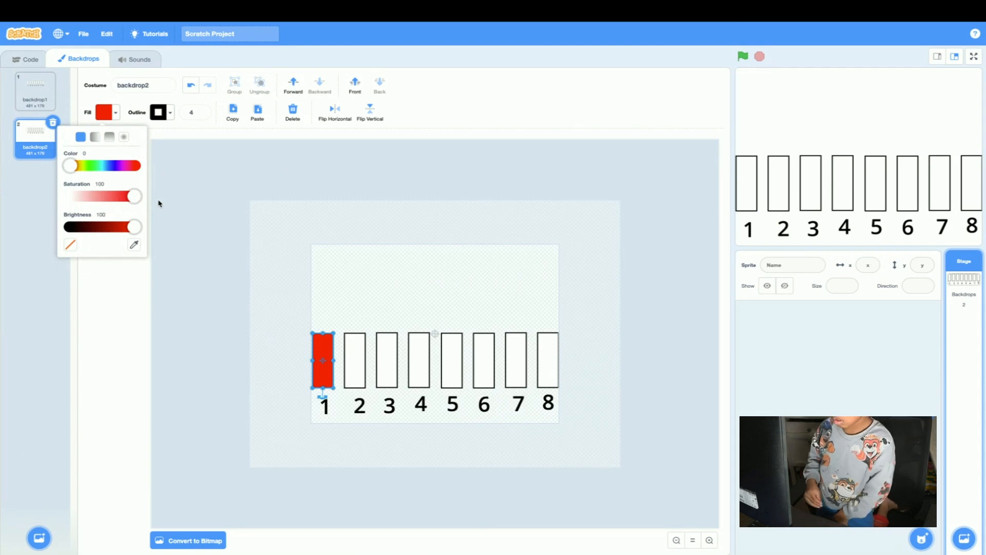
click(243, 317)
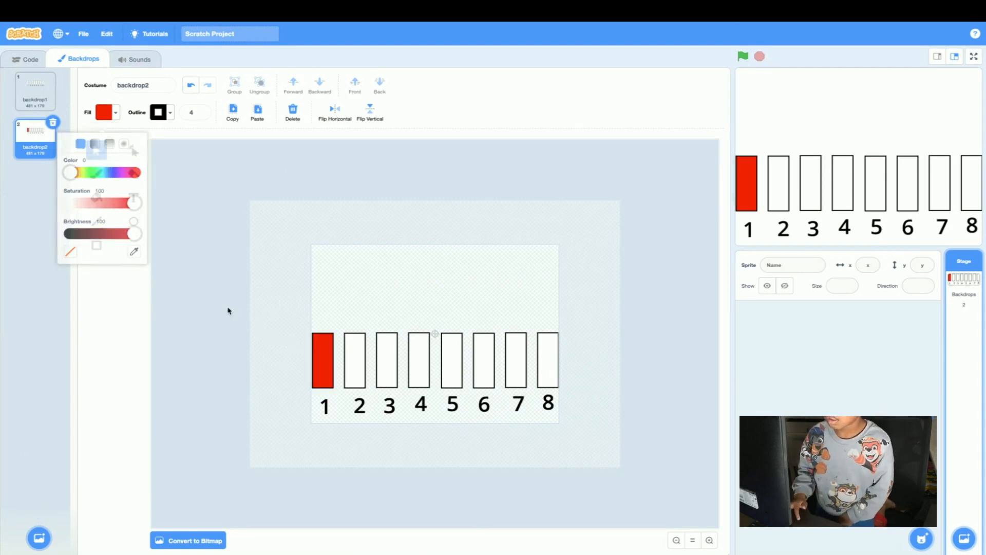
Duplicate backdrop2 and flip the first two rectangles together horizontally so the red one sits above the label "2".
right_click(38, 153)
click(56, 159)
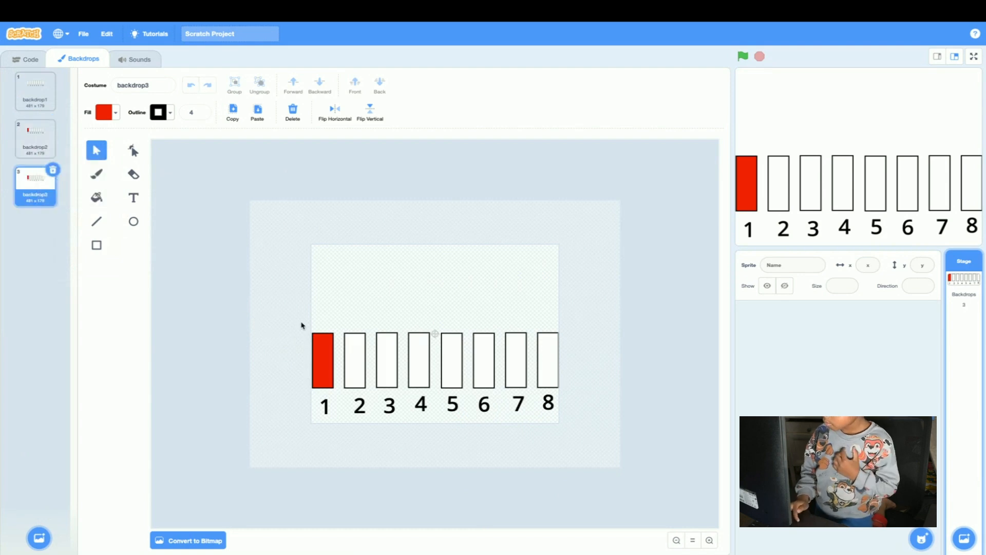
drag(316, 311, 371, 393)
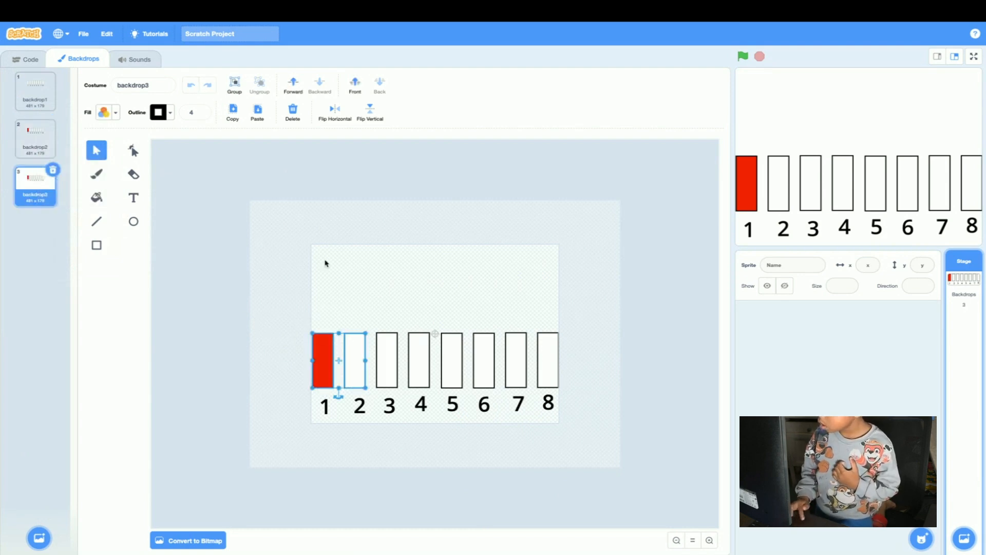
click(328, 110)
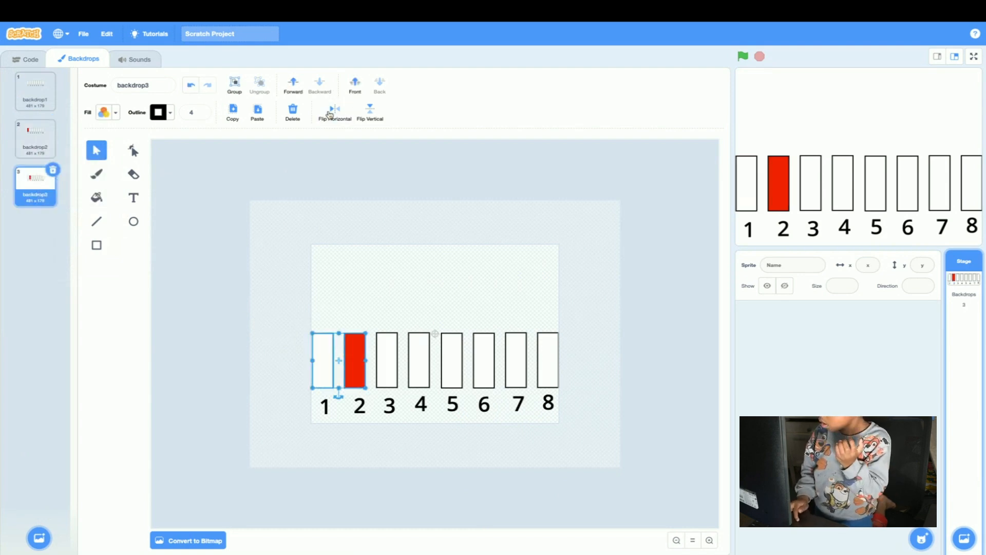
click(216, 270)
Change the second rectangle's fill to orange by setting its color value to 6.
click(353, 357)
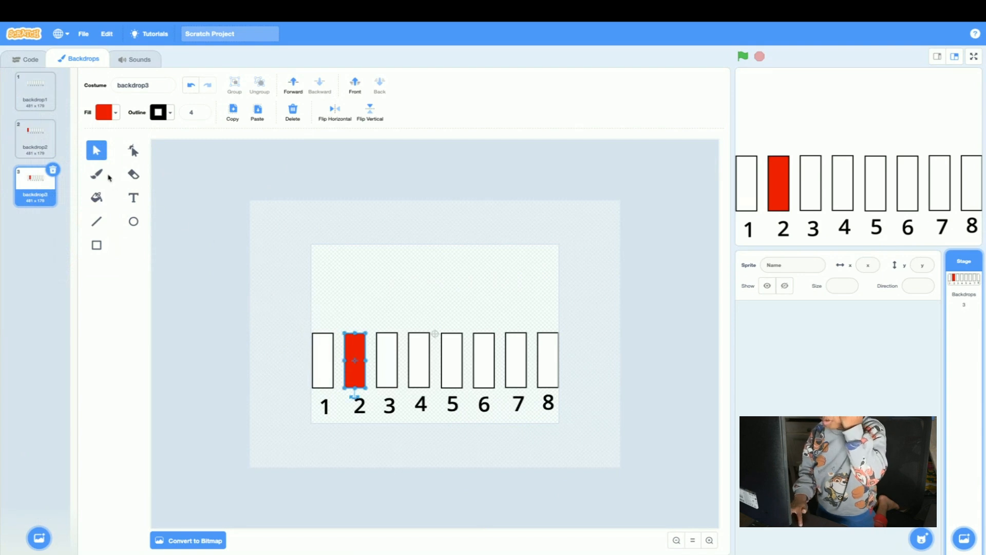
click(104, 112)
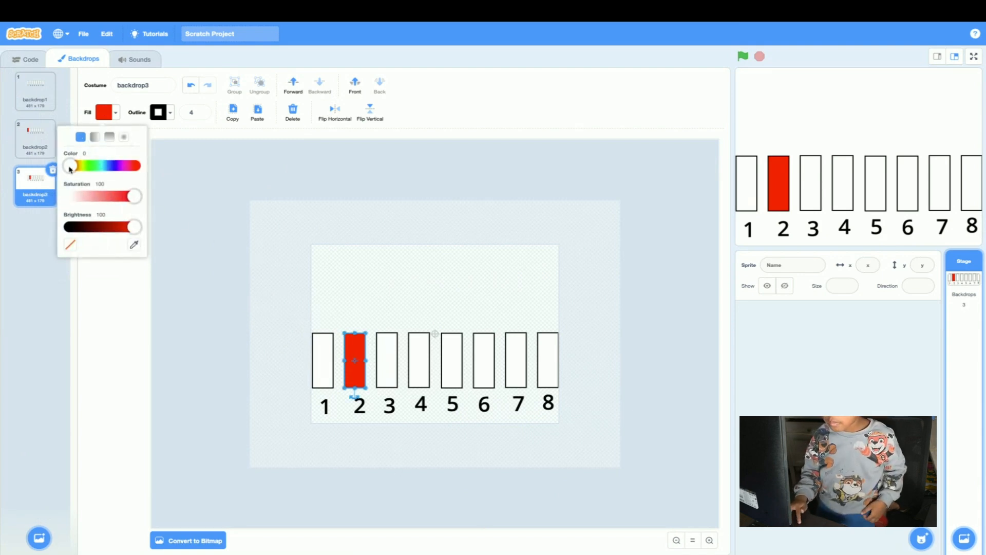
drag(70, 167, 75, 168)
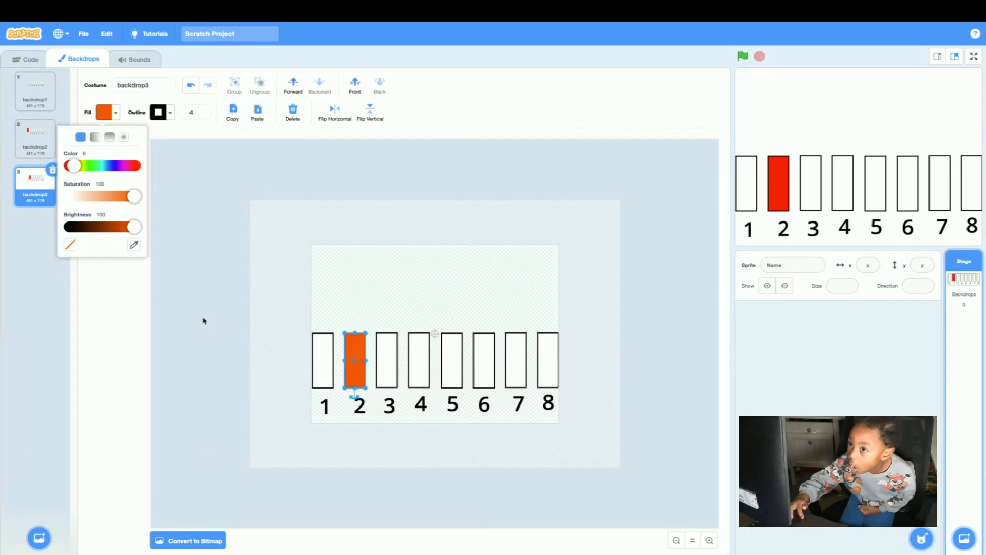
click(180, 259)
click(34, 100)
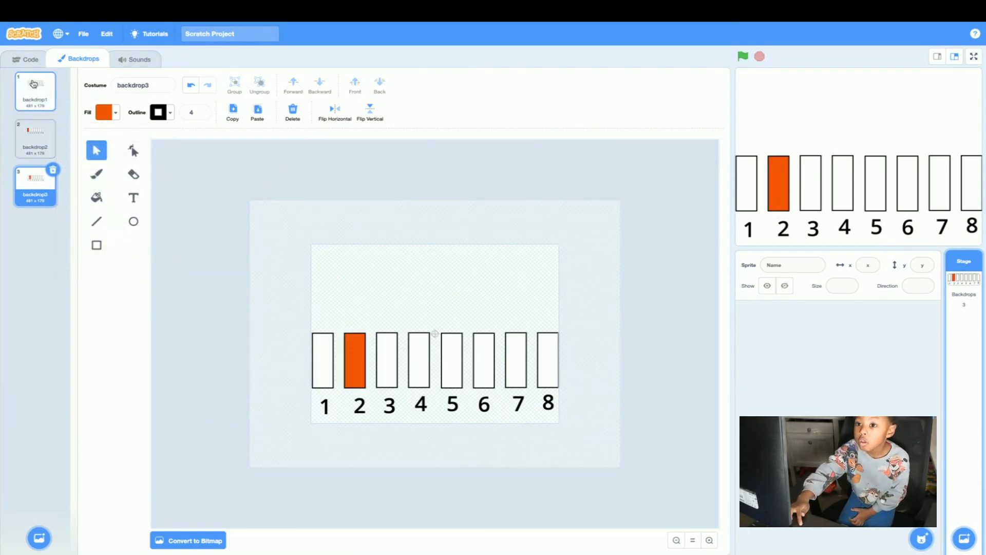
click(33, 140)
click(35, 203)
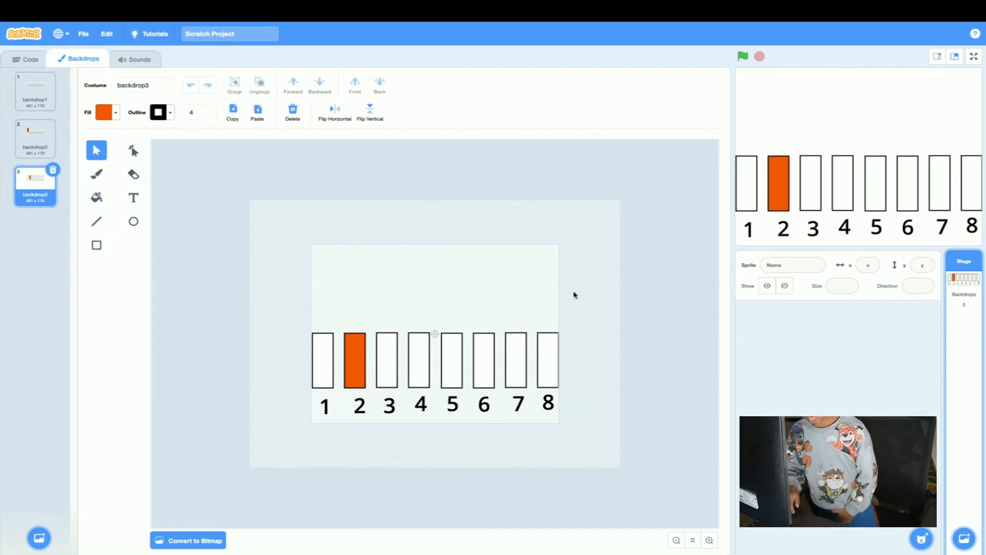
Duplicate backdrop3 and flip the second and third rectangles together horizontally so the orange one sits above the label "3".
right_click(44, 198)
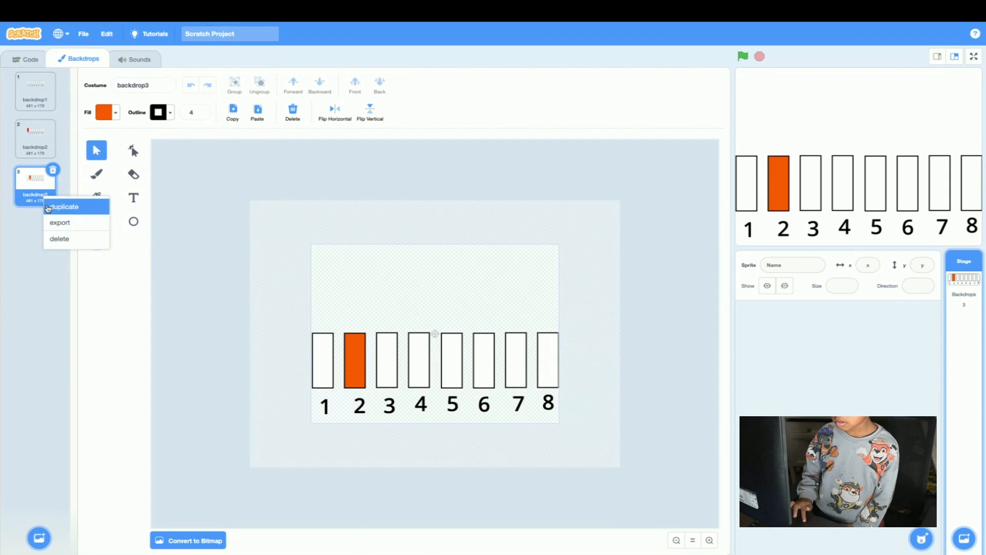
click(51, 205)
drag(337, 301, 397, 386)
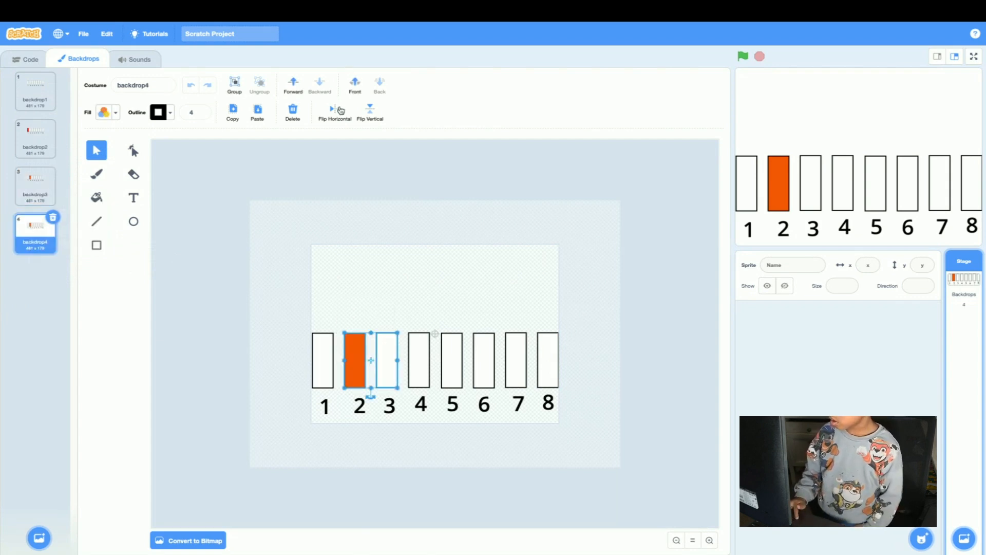
click(335, 108)
click(283, 301)
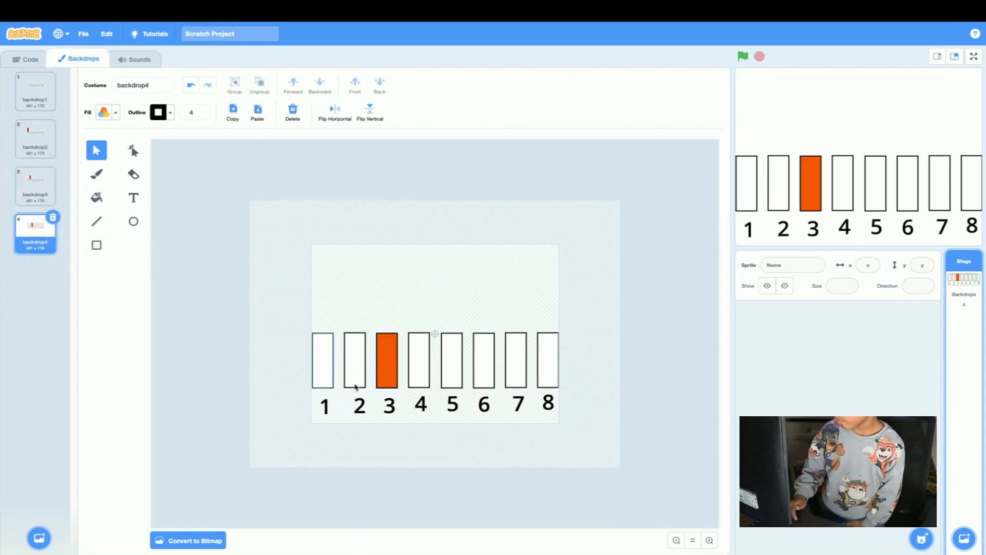
Change the third rectangle's fill to yellow by setting its color value to 14.
click(390, 360)
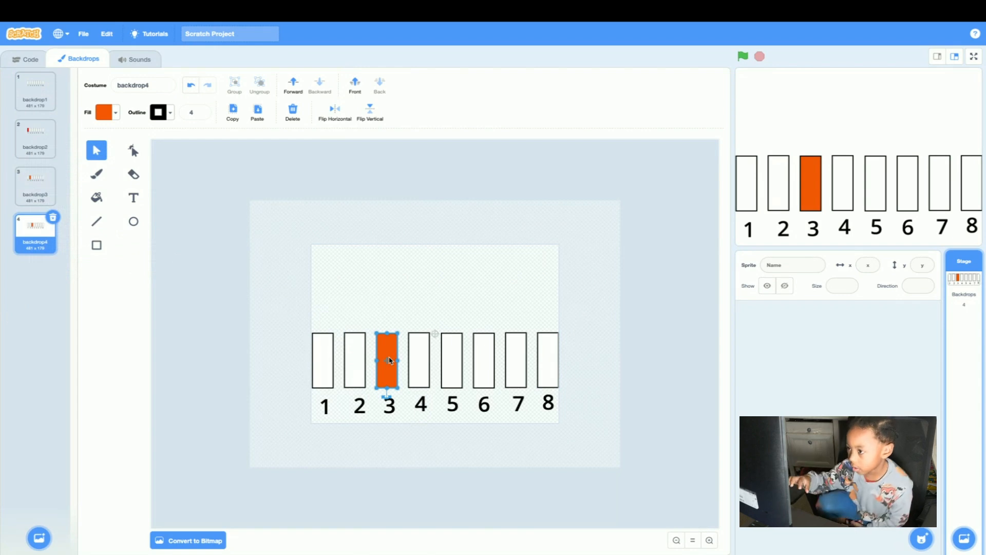
click(106, 113)
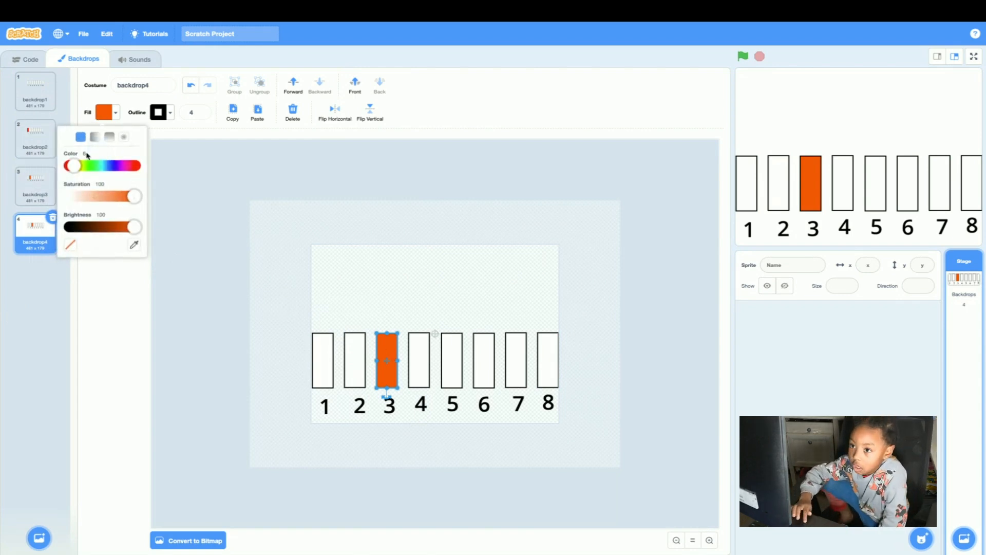
drag(76, 165, 80, 165)
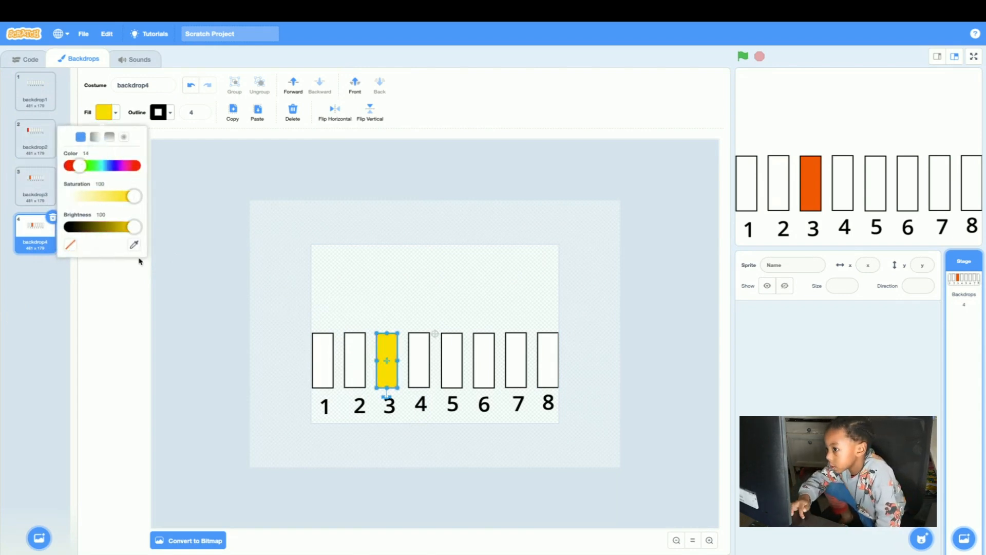
click(157, 301)
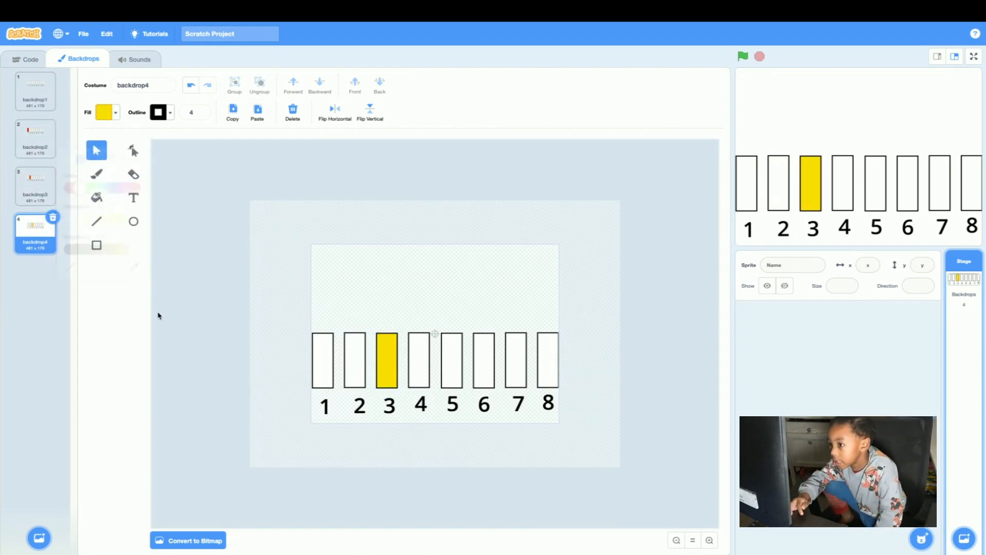
Duplicate backdrop4 and flip the third and fourth rectangles together horizontally so the yellow one sits above the label "4".
right_click(27, 245)
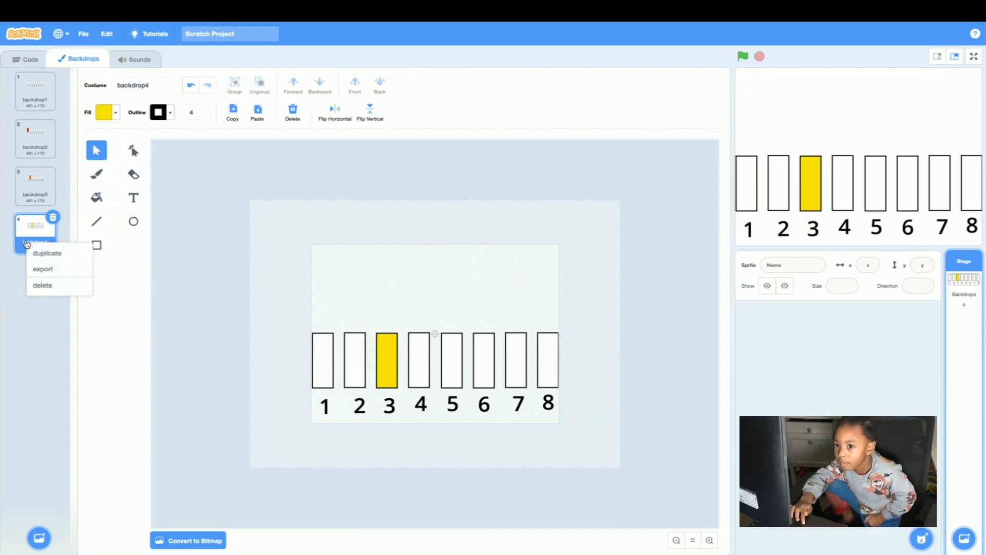
click(33, 253)
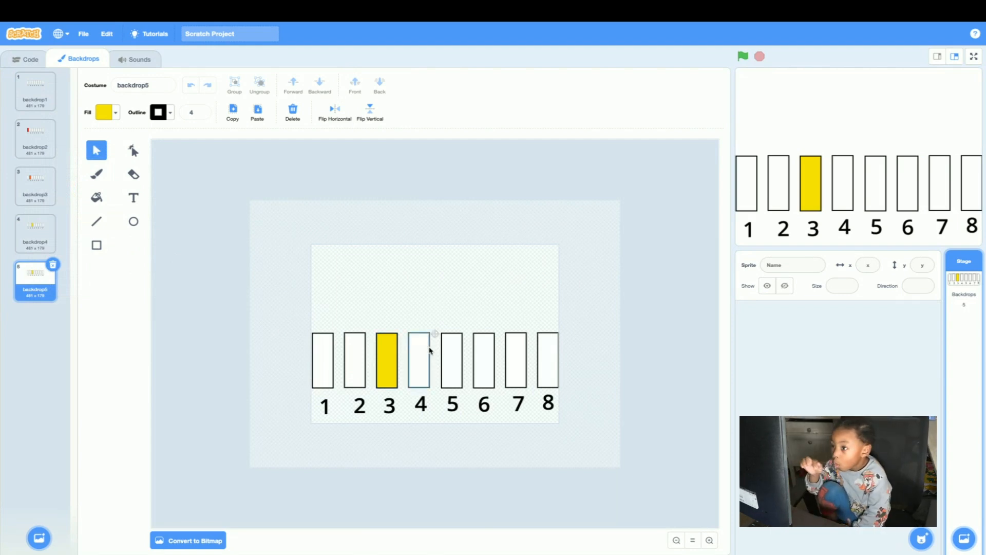
drag(368, 300, 430, 378)
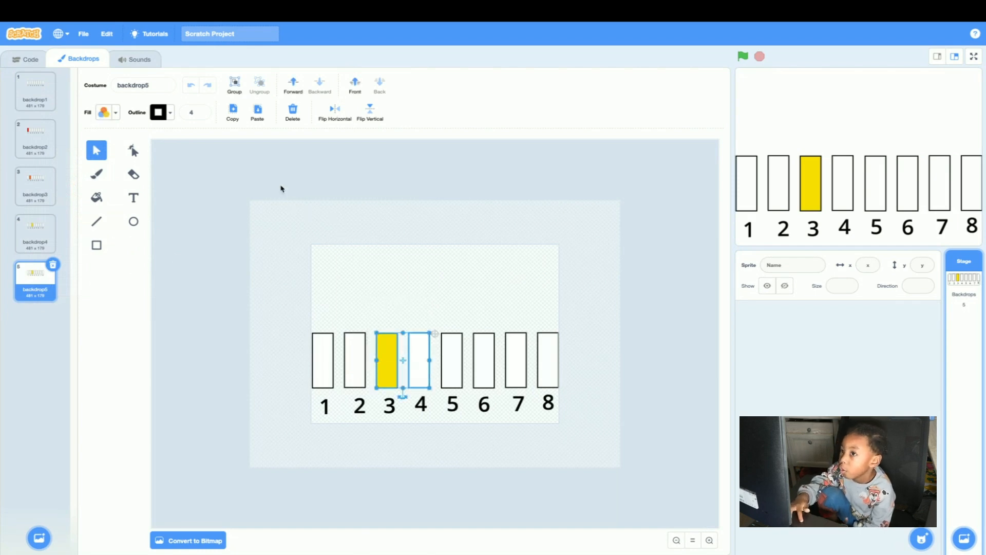
click(339, 112)
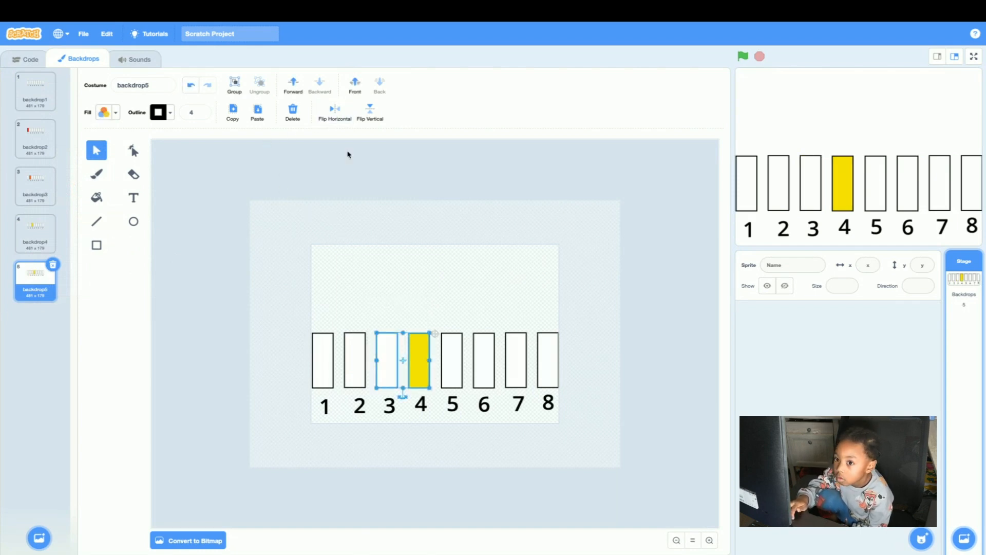
click(403, 306)
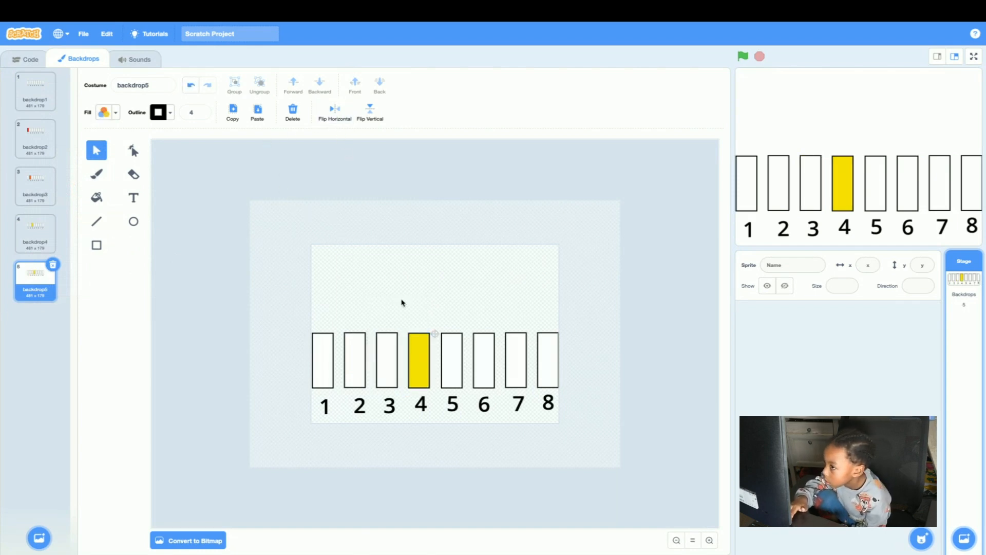
Change the fourth rectangle's fill to green by setting its color value to 26.
click(420, 347)
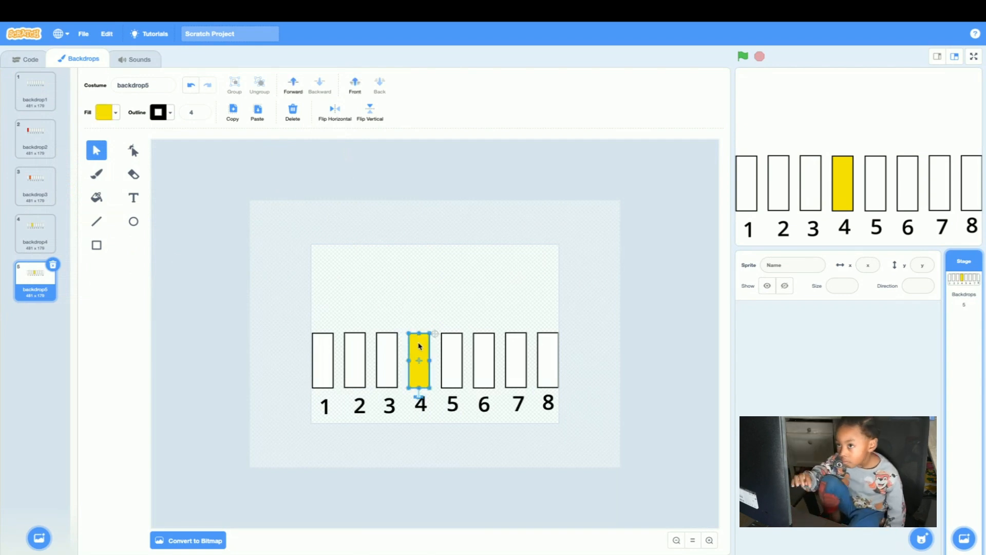
click(105, 112)
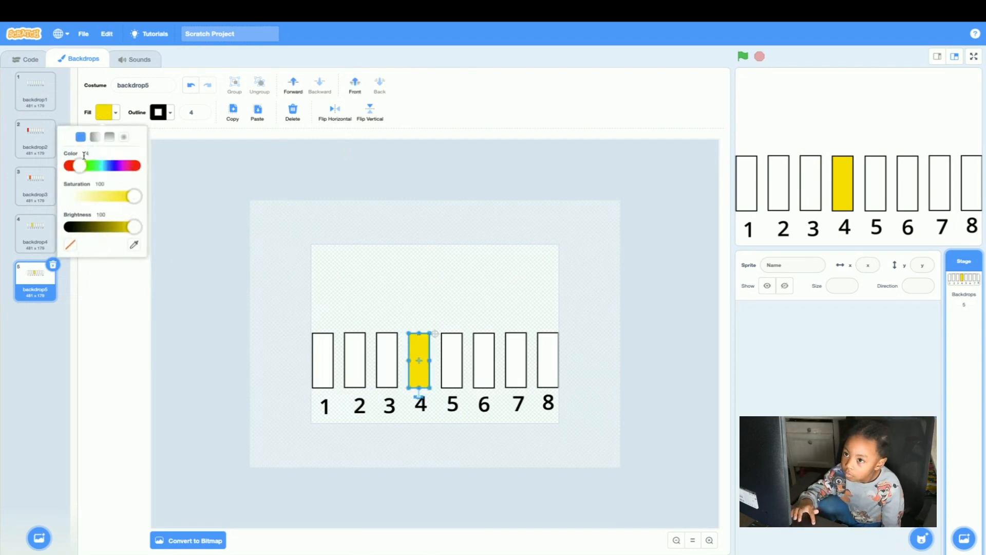
drag(84, 165, 93, 165)
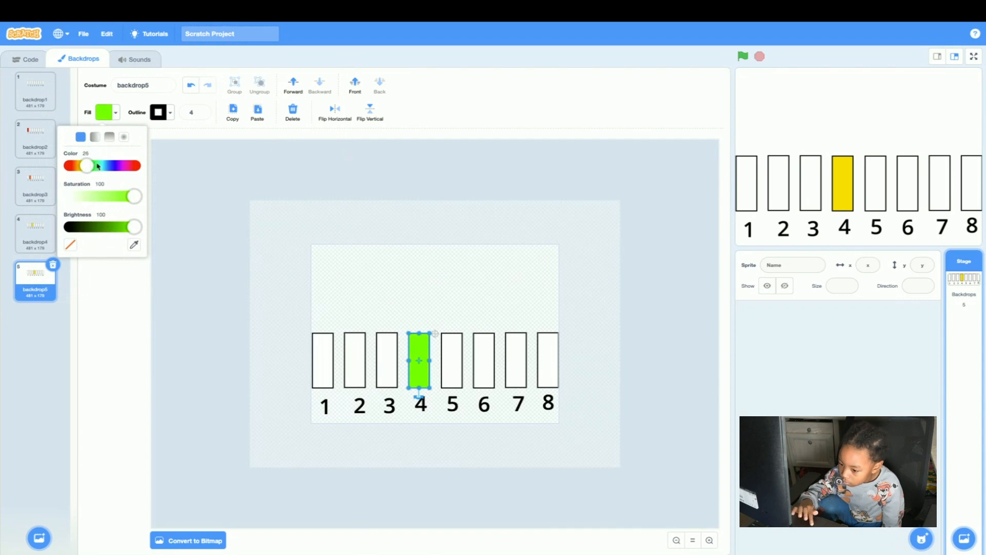
click(267, 234)
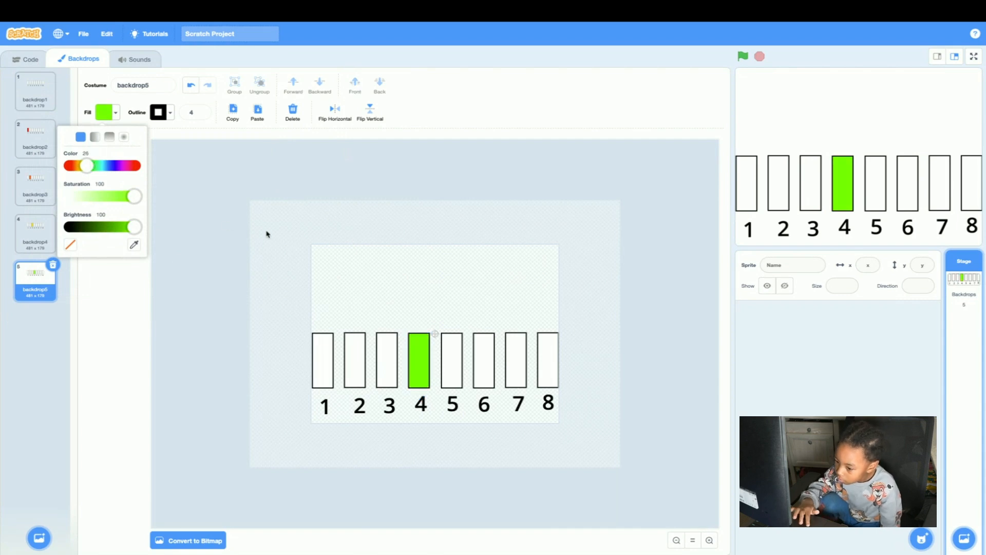
Duplicate backdrop5 and flip the fourth and fifth rectangles together horizontally so the green one sits above the label "5".
right_click(25, 295)
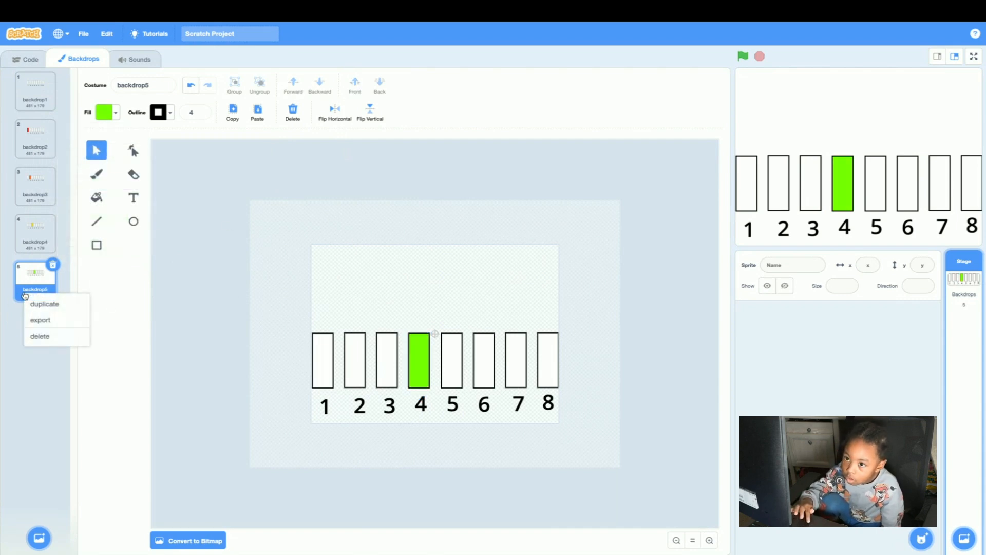
click(41, 304)
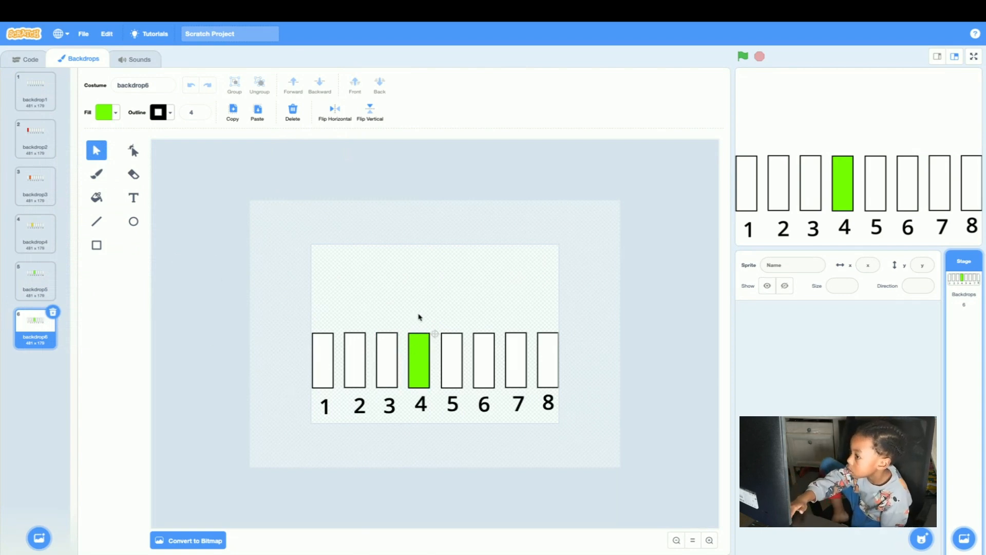
drag(419, 314, 456, 383)
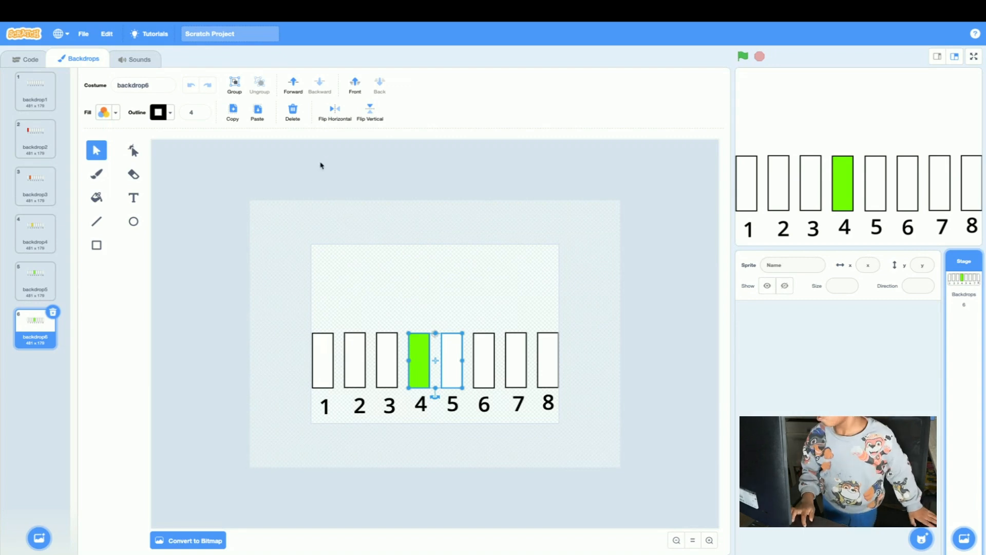
click(335, 109)
click(372, 340)
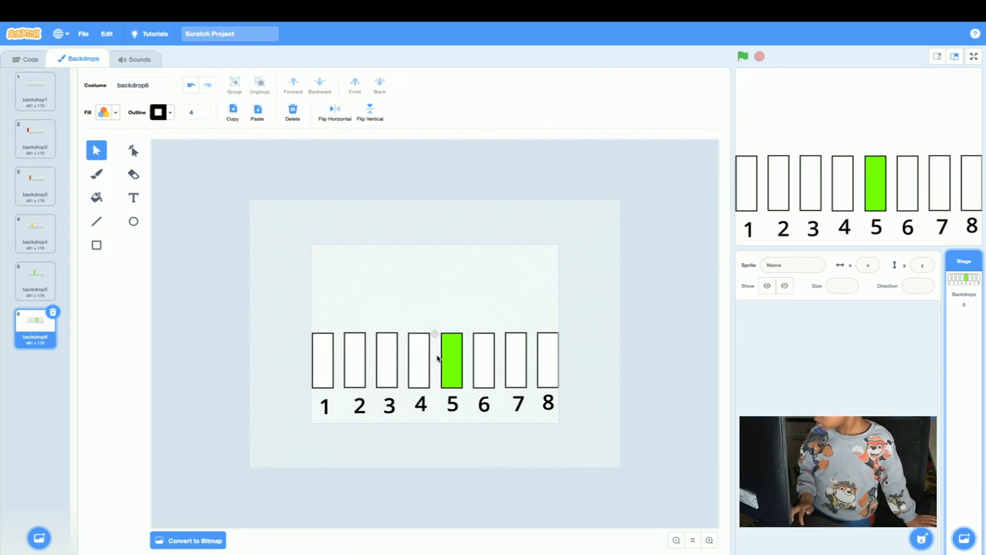
Change the fifth rectangle's fill to light blue by setting its color value to 52.
click(452, 368)
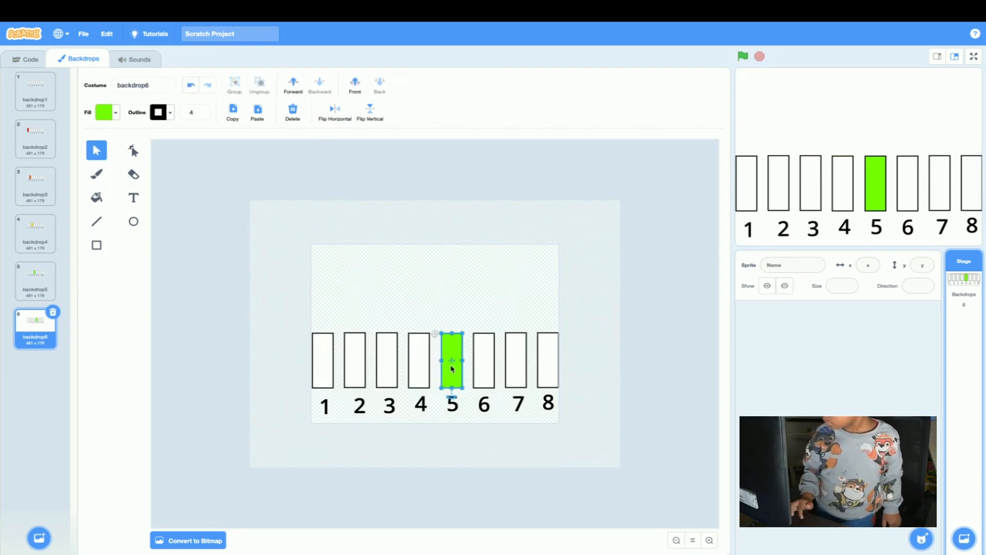
click(105, 112)
drag(87, 166, 104, 167)
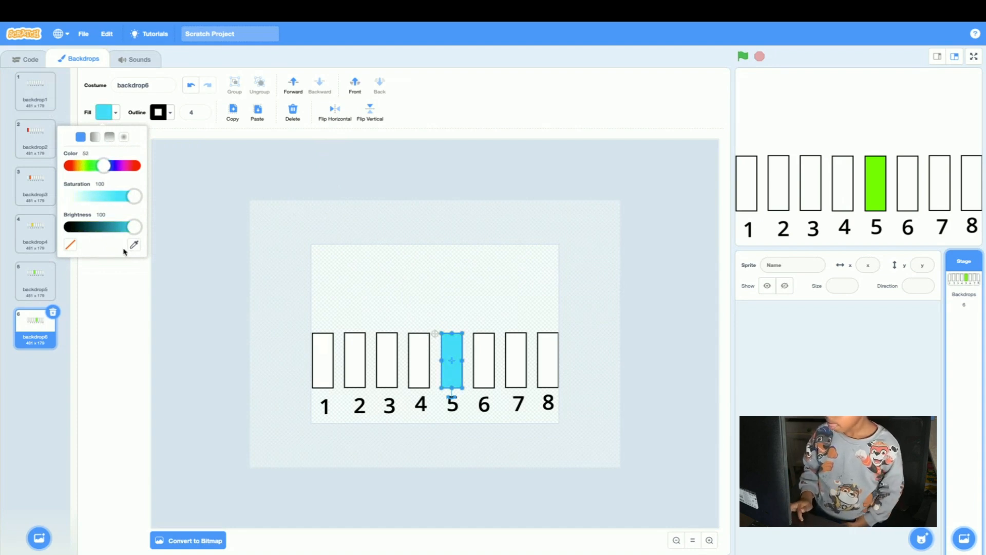
click(33, 329)
Duplicate backdrop6 and flip the fifth and sixth rectangles together horizontally so the light blue one sits above the label "6".
right_click(34, 329)
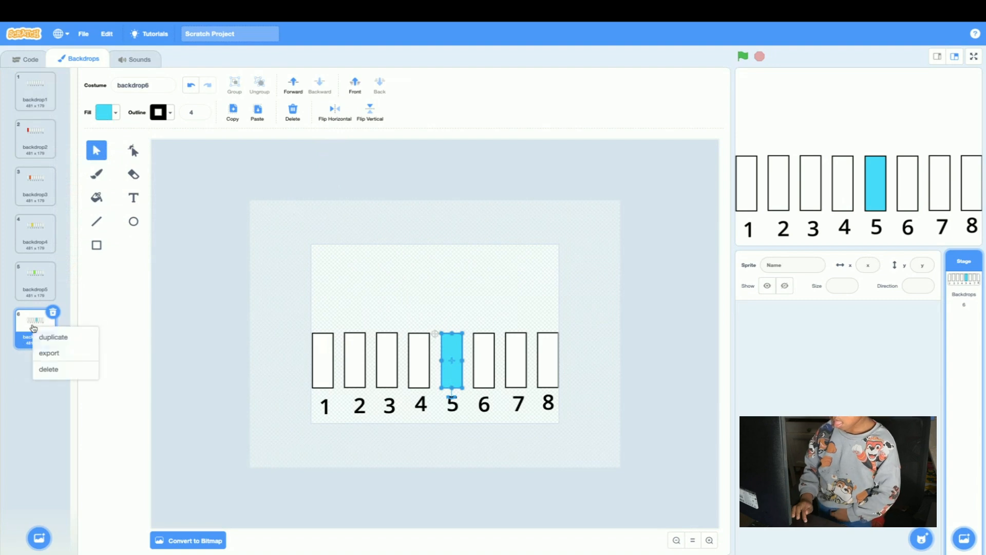
click(50, 337)
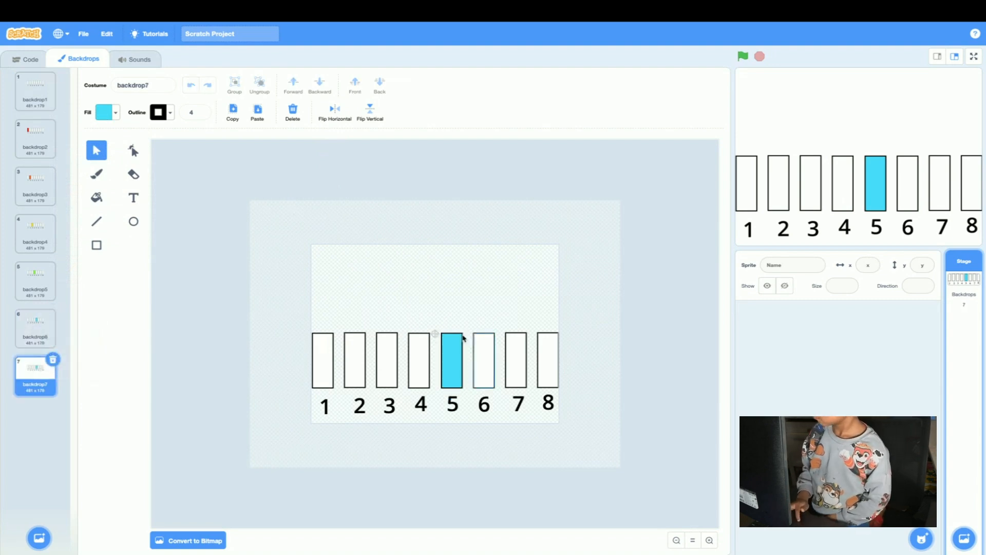
drag(440, 322, 500, 385)
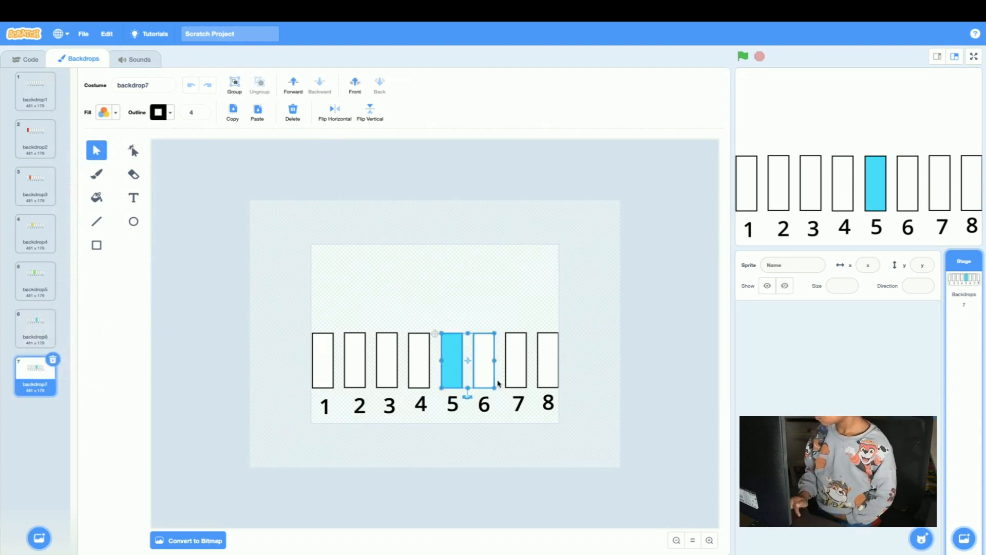
click(335, 111)
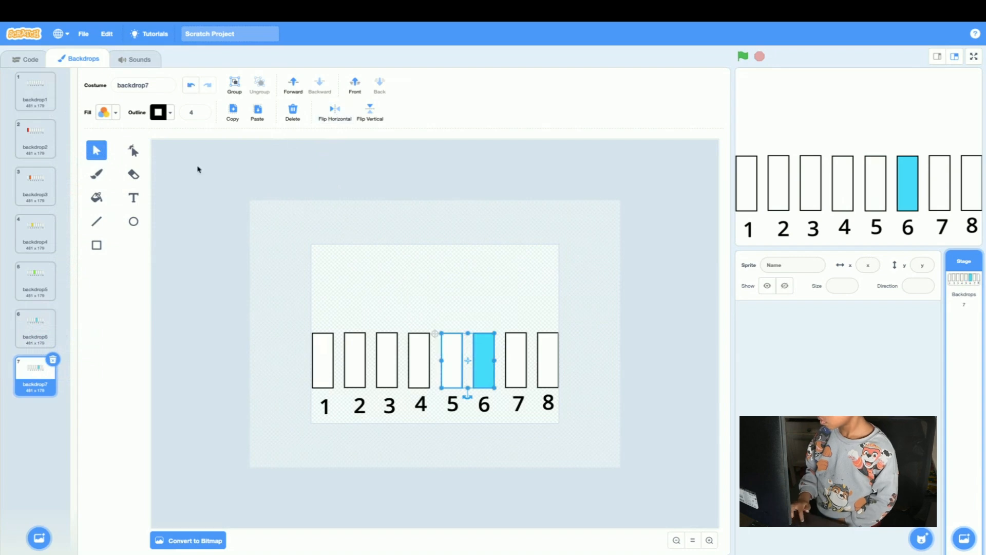
click(225, 210)
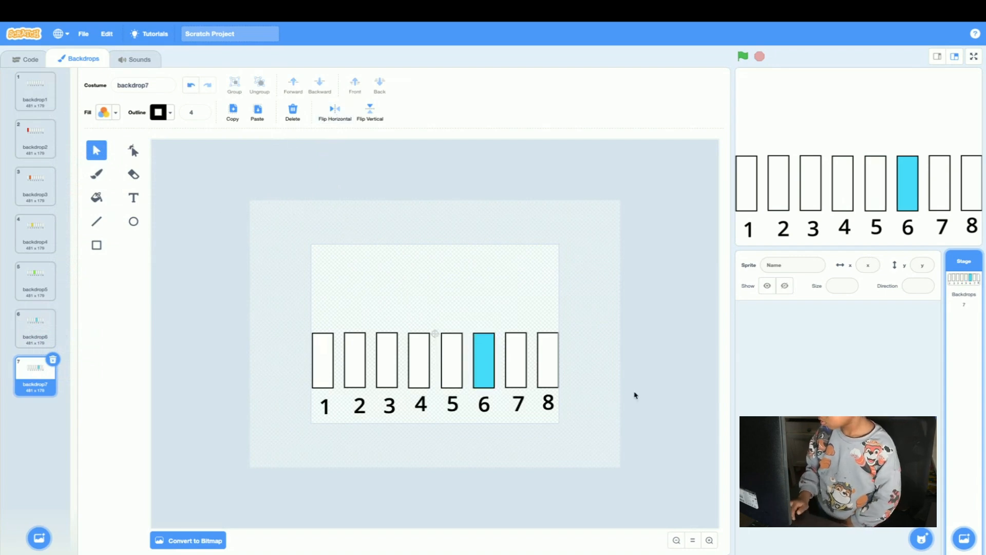
Change the sixth rectangle's fill to dark blue by setting its color value to 64.
click(487, 361)
click(104, 112)
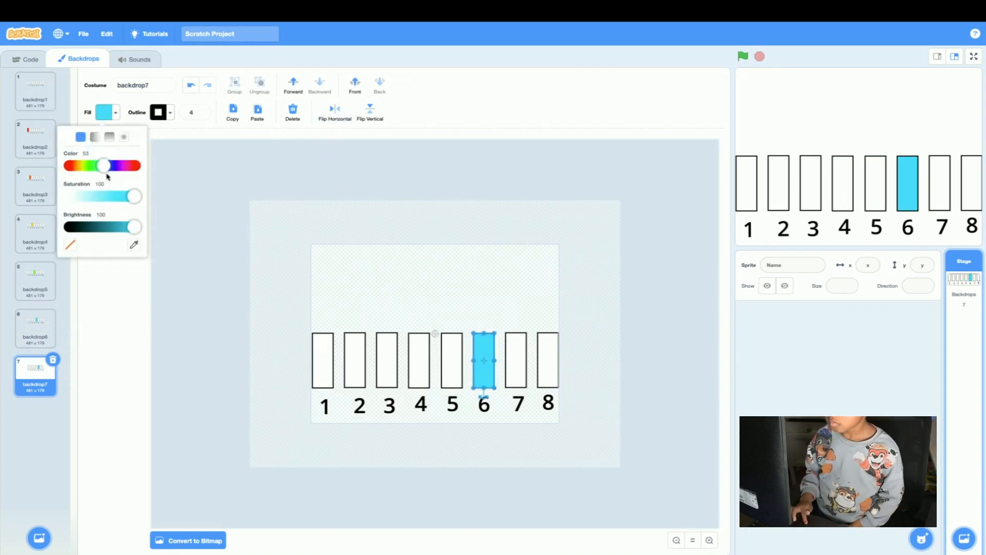
drag(106, 168, 113, 170)
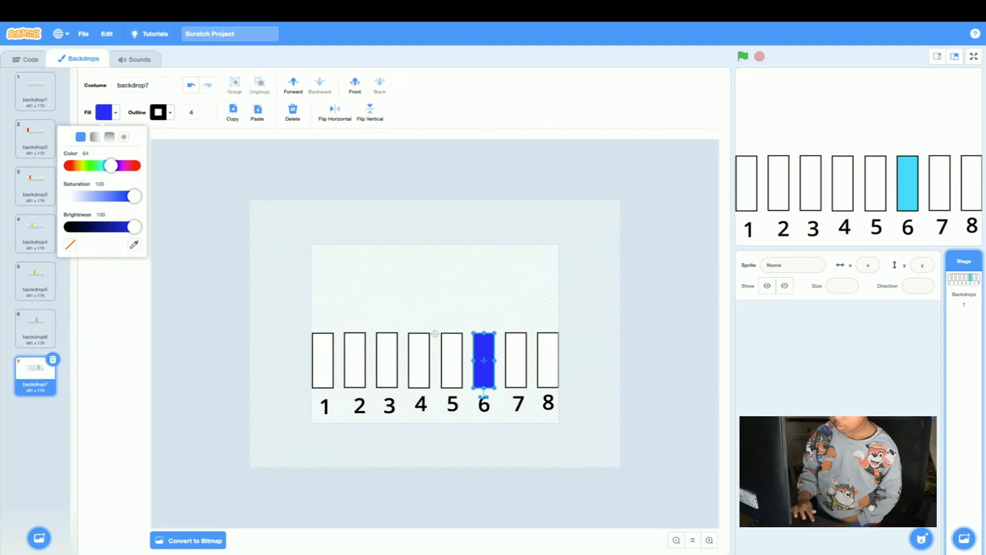
click(38, 378)
Duplicate backdrop7 and flip the sixth and seventh rectangles together horizontally so the dark blue one sits above the label "7".
right_click(38, 378)
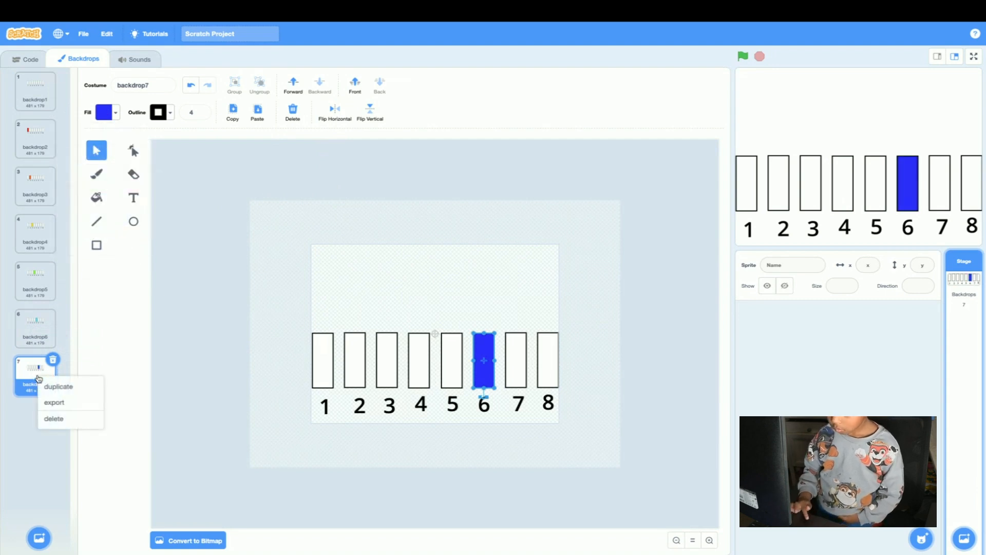
click(50, 386)
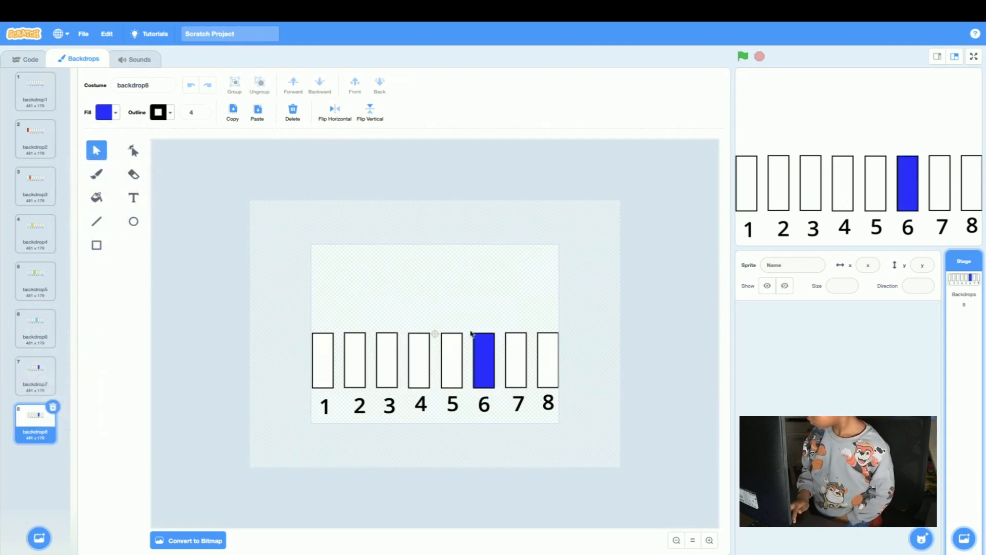
drag(465, 325, 522, 386)
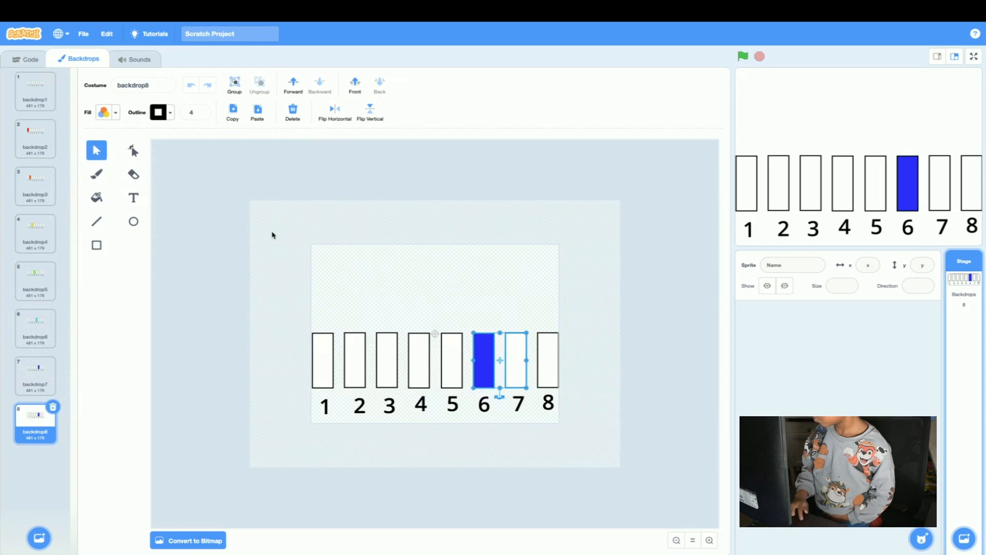
click(329, 114)
click(254, 236)
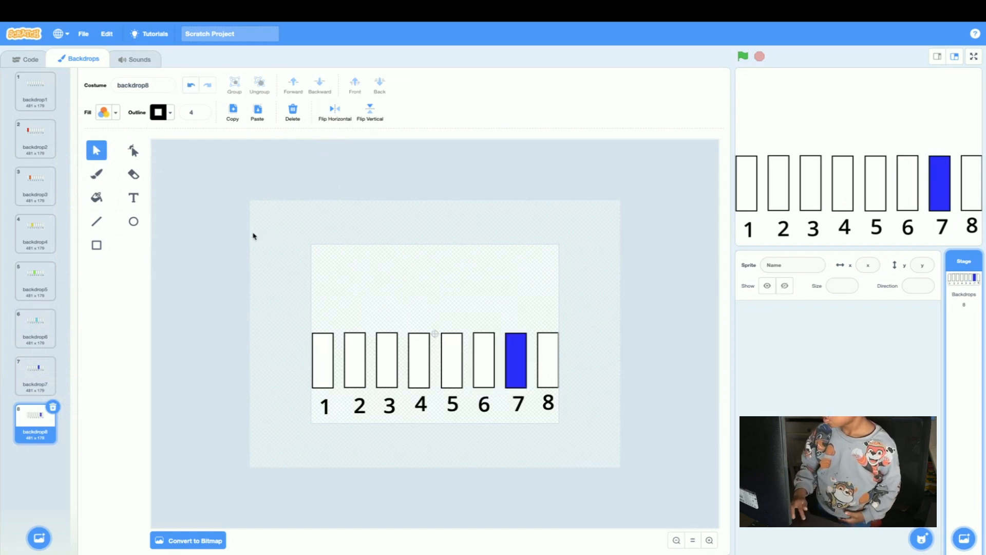
Change the seventh rectangle's fill to purple by setting its color value to 74.
click(512, 357)
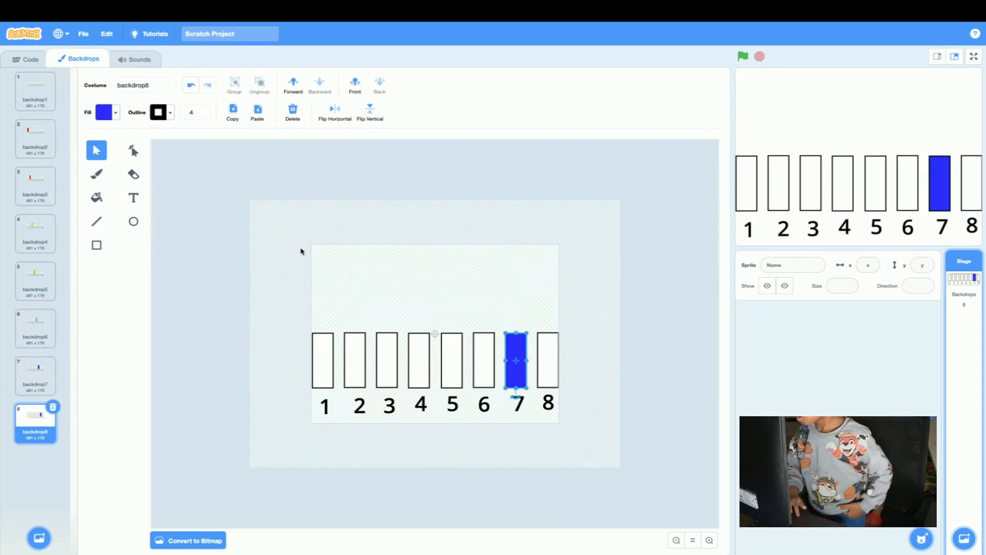
click(104, 109)
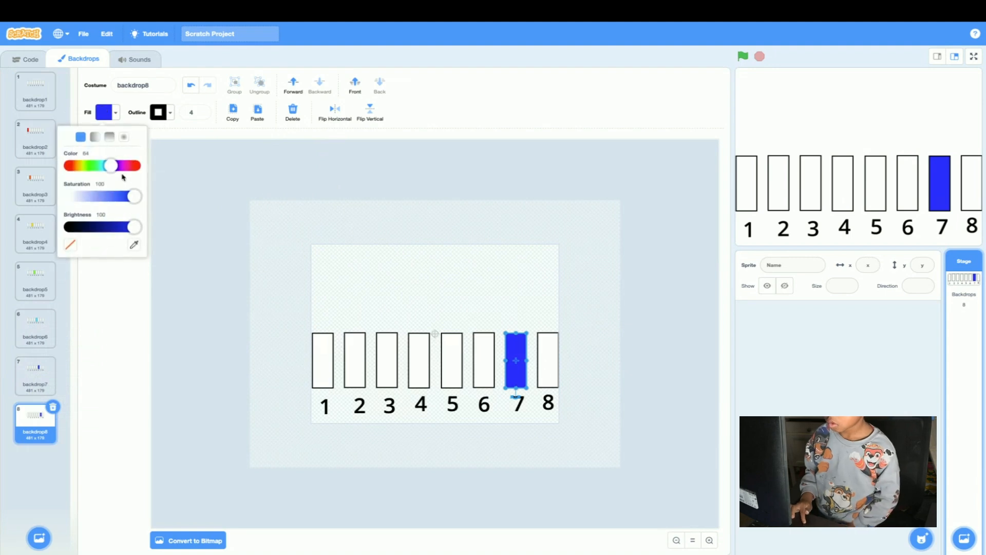
drag(113, 167, 122, 168)
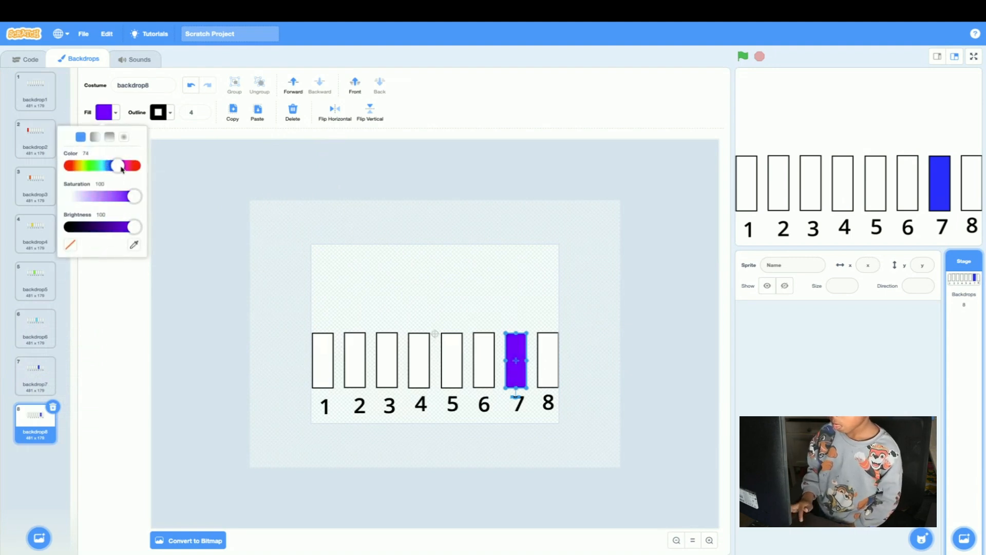
click(27, 420)
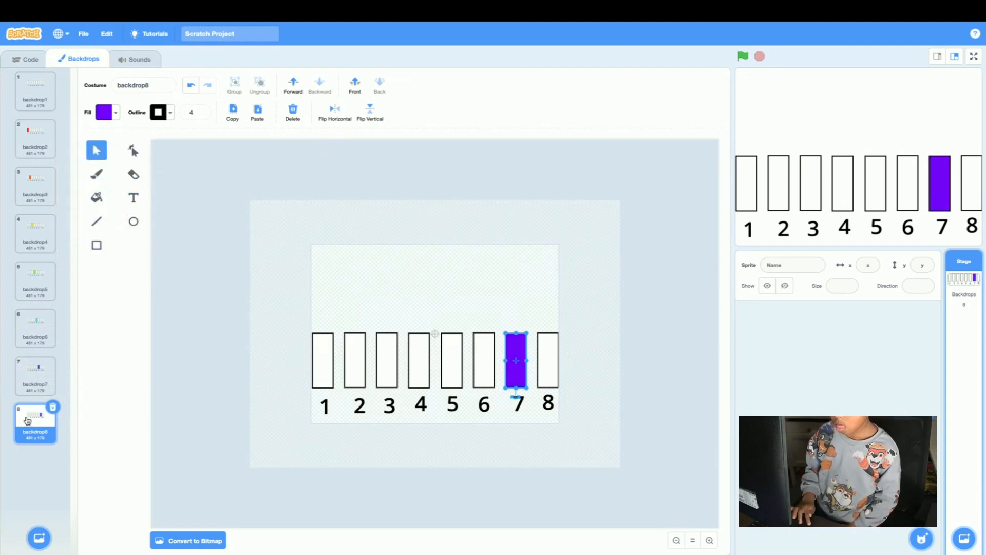
Duplicate backdrop8 and flip the seventh and eighth rectangles together horizontally so the purple one sits above the label "8".
right_click(27, 420)
click(38, 430)
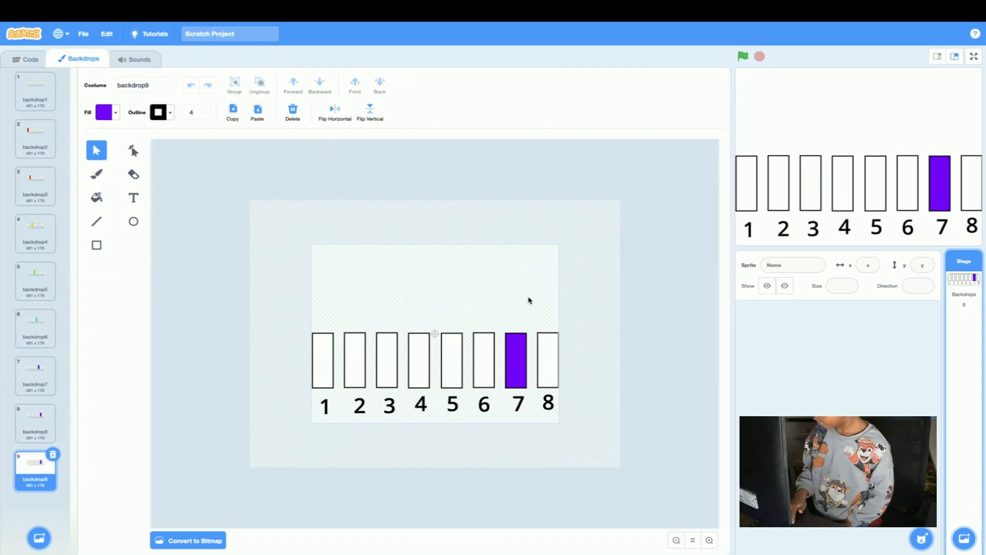
drag(510, 317, 560, 383)
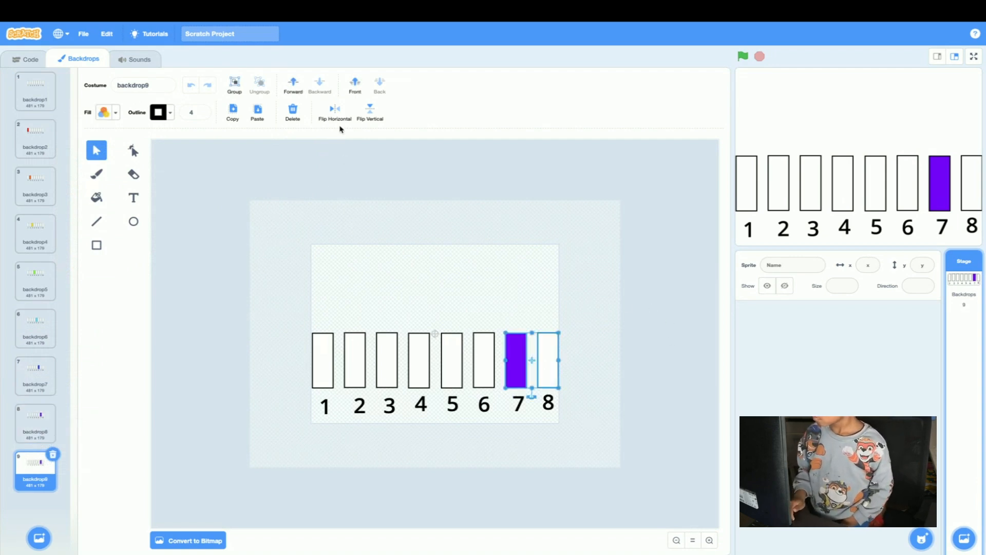
click(330, 108)
click(337, 163)
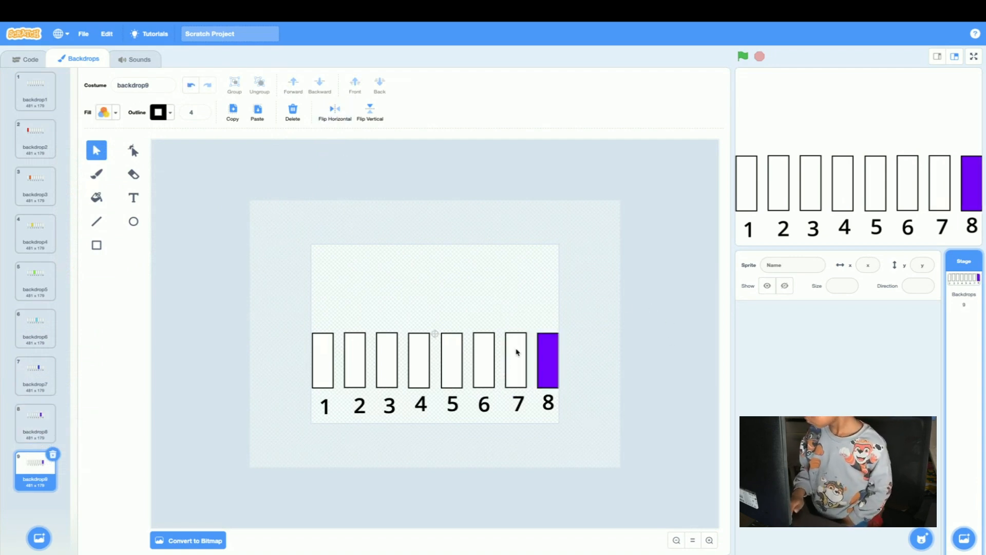
Change the eighth rectangle's fill to magenta by setting its color value to 83.
click(541, 358)
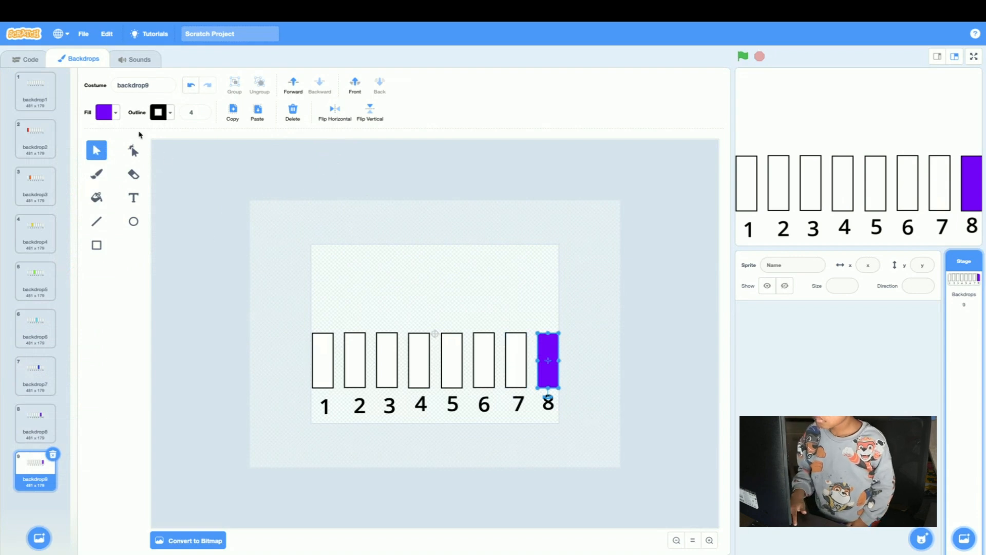
click(105, 112)
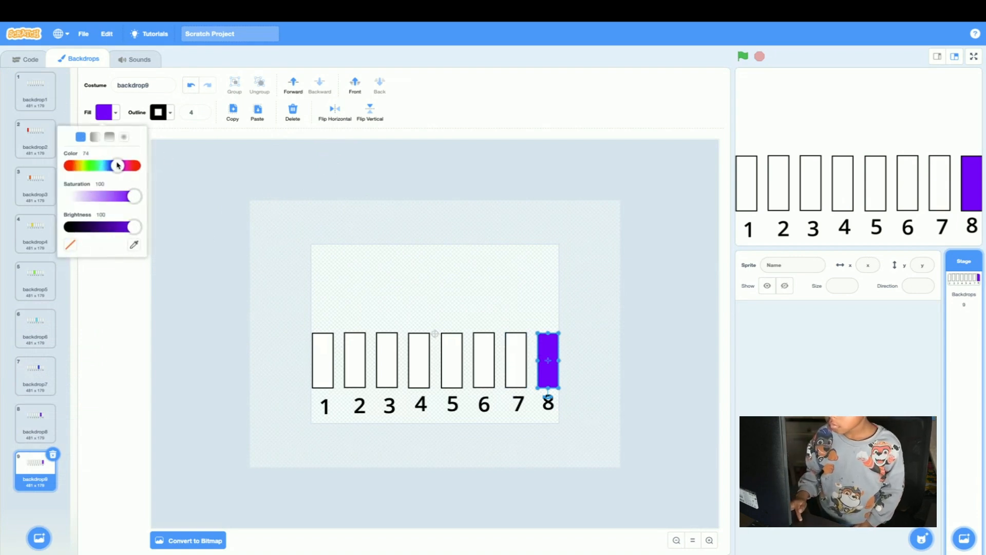
drag(118, 165, 123, 165)
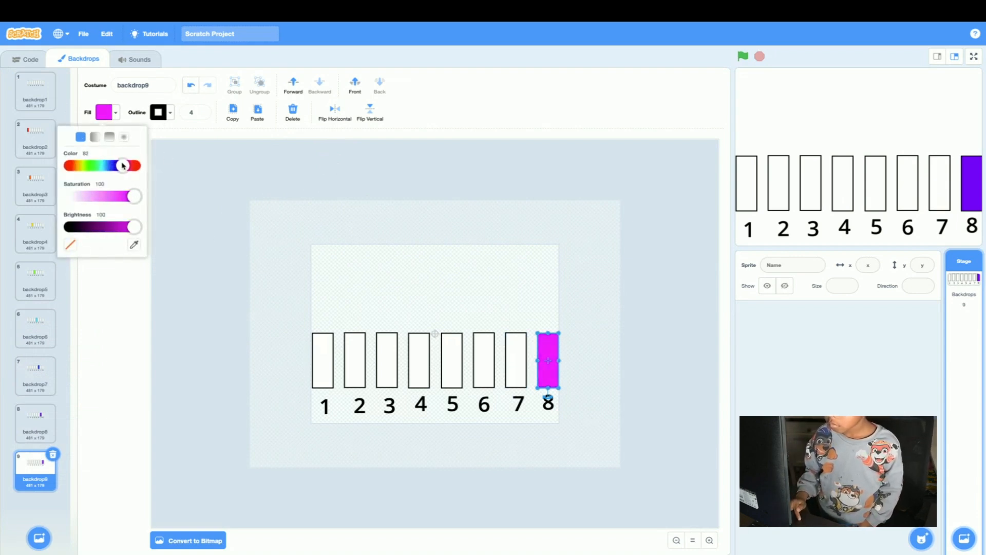
click(236, 233)
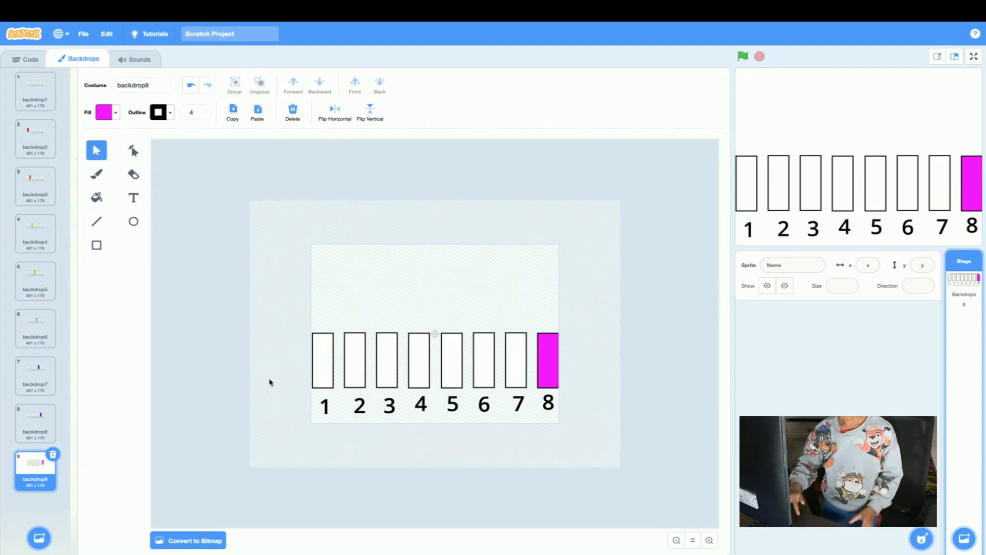
Look through the backdrops, move backdrop4 directly below backdrop6 in the order, and make backdrop1 the current backdrop.
click(41, 108)
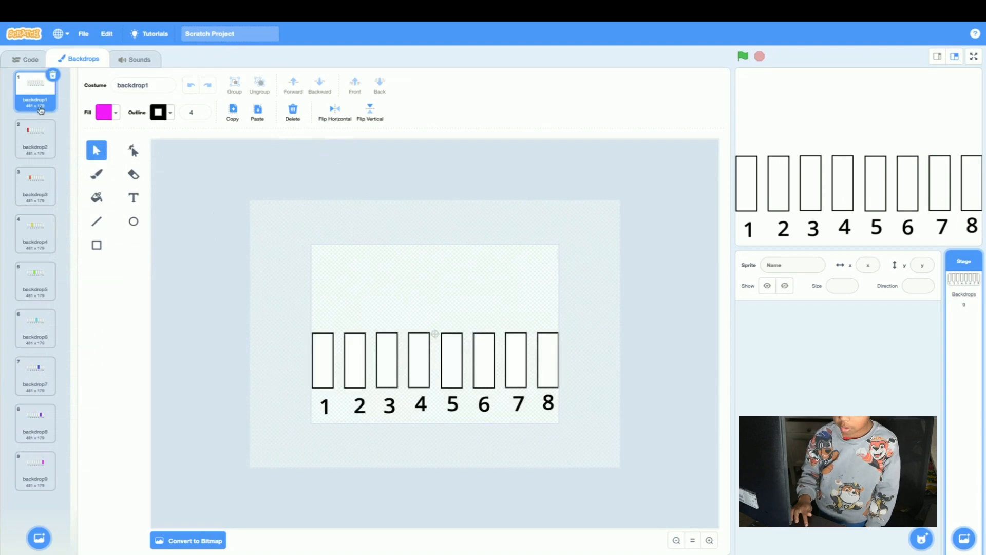
click(41, 146)
click(39, 188)
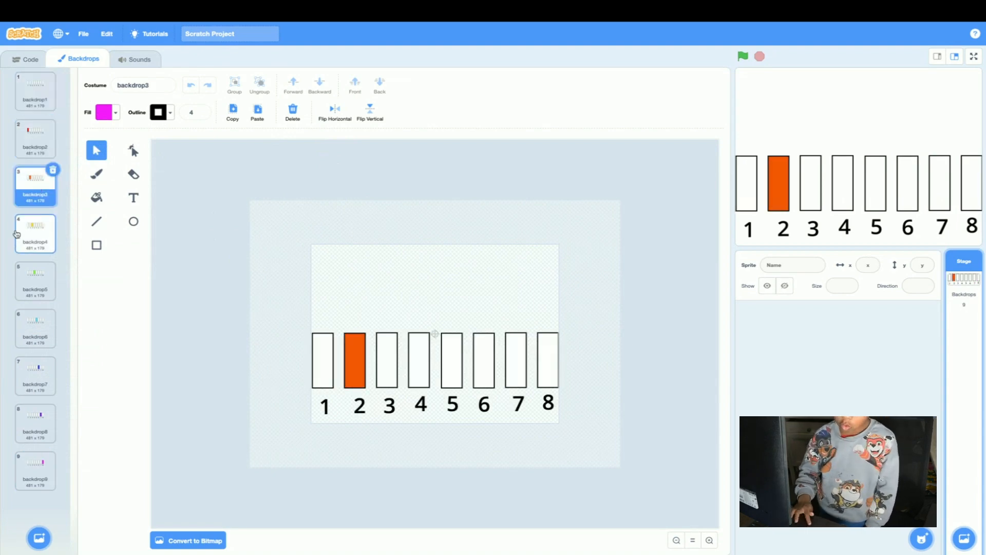
drag(17, 234, 33, 329)
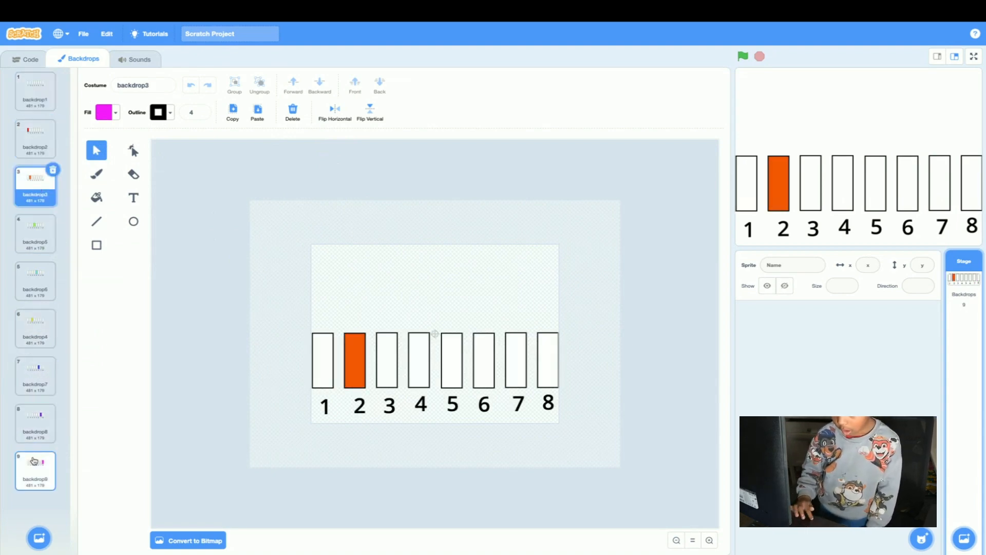
click(34, 462)
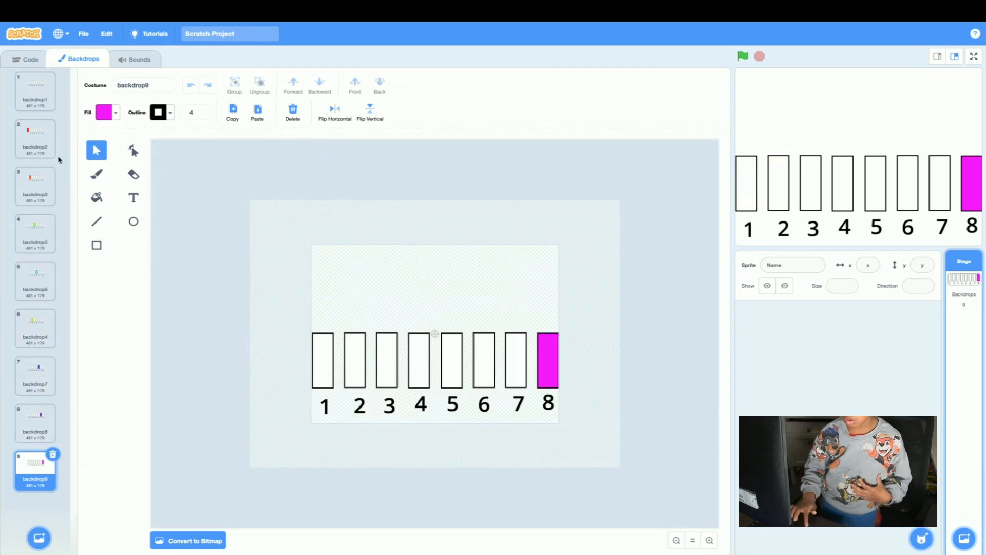
click(44, 98)
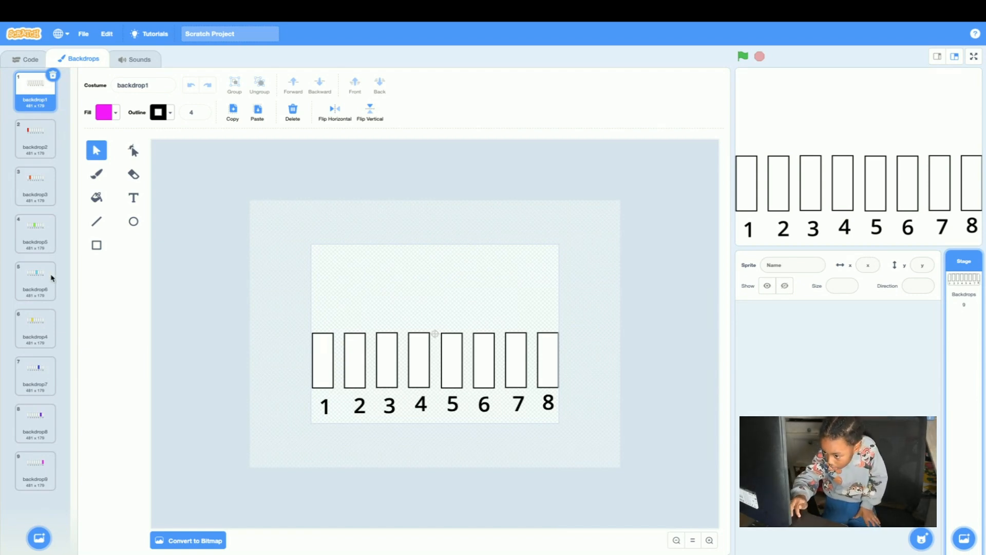
Start the Stage's script with a forever loop placed under a "when green flag clicked" block.
click(12, 61)
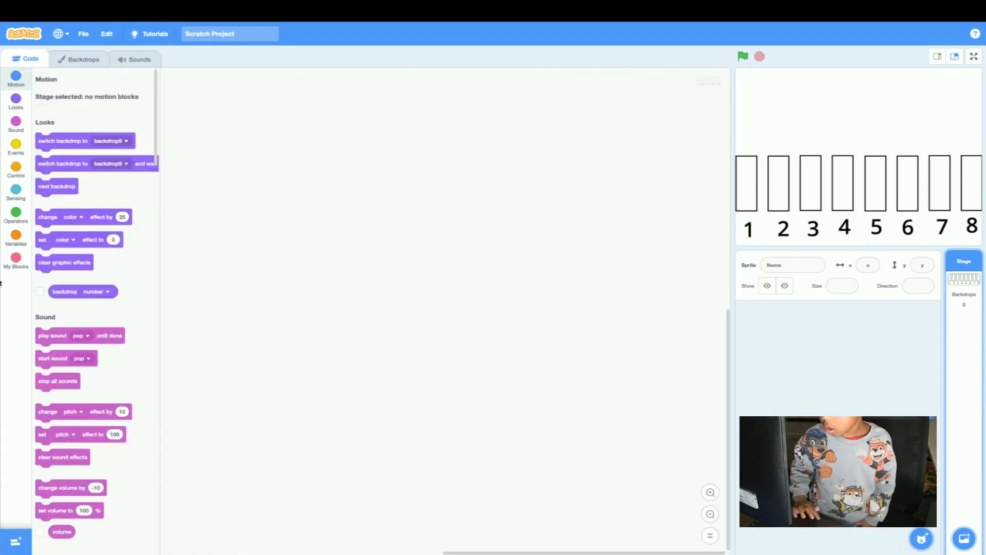
click(14, 173)
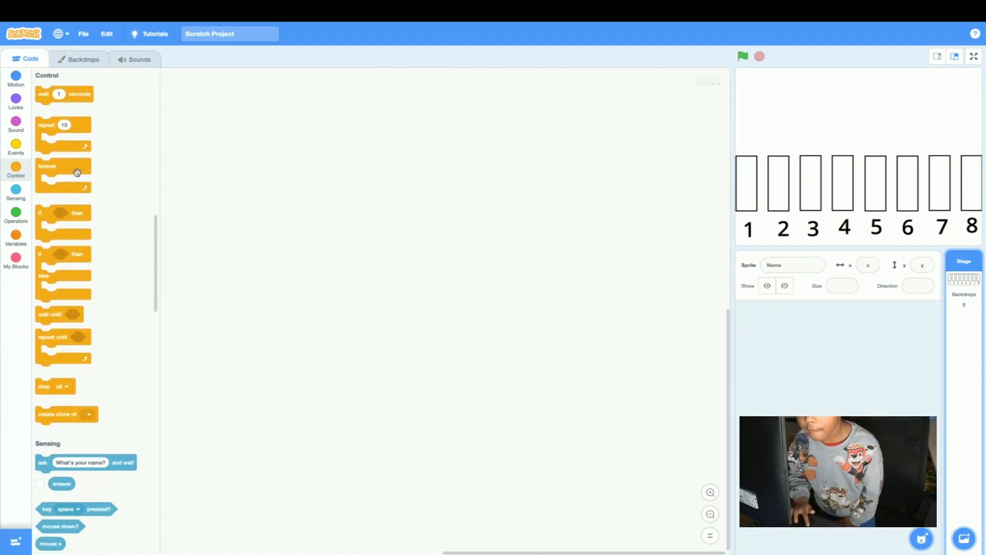
drag(61, 168, 207, 221)
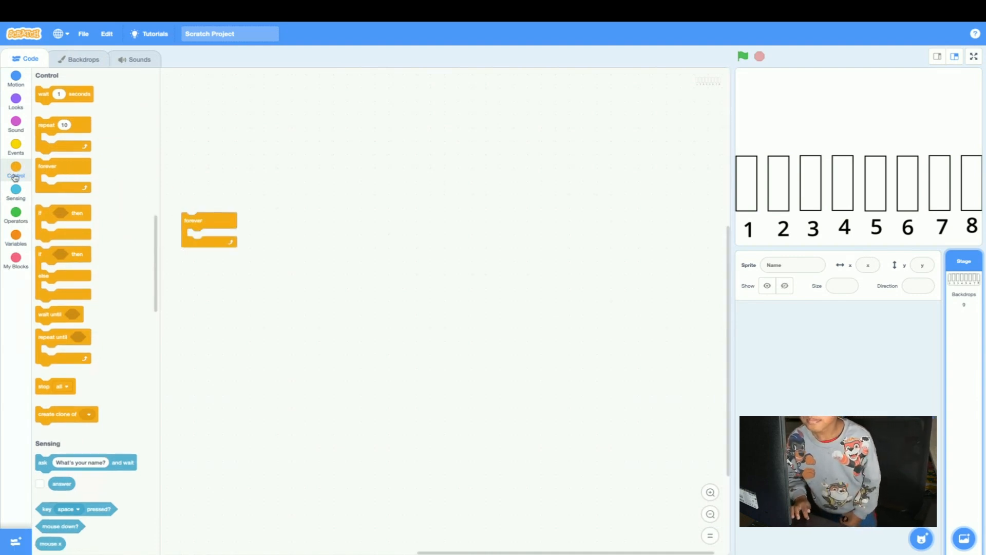
click(14, 145)
drag(62, 99, 208, 209)
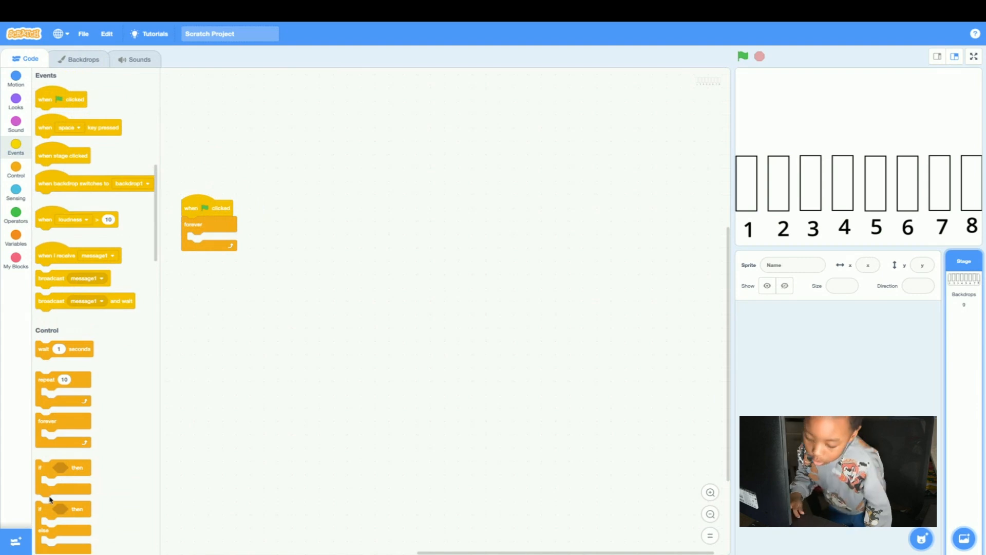
Add the Music extension to the project.
click(22, 535)
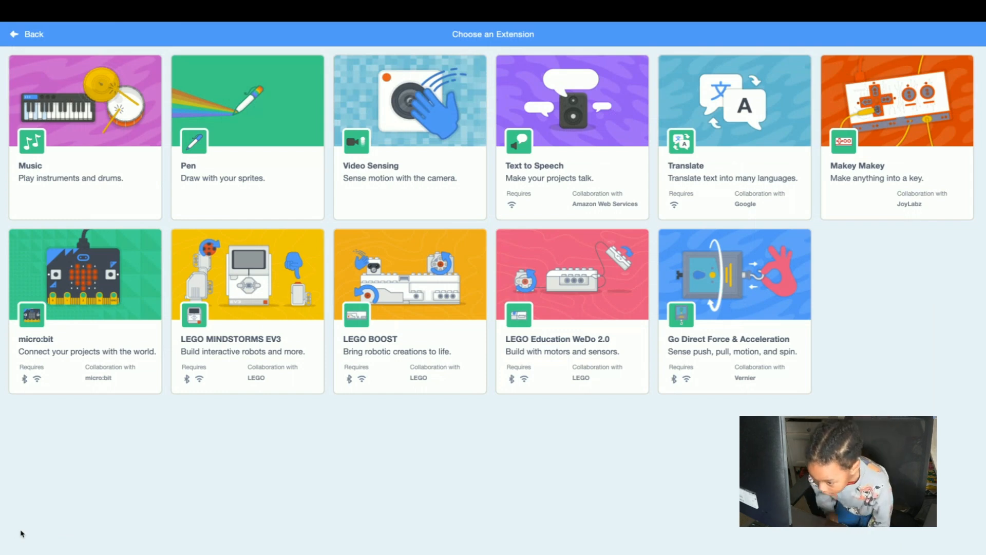
click(90, 179)
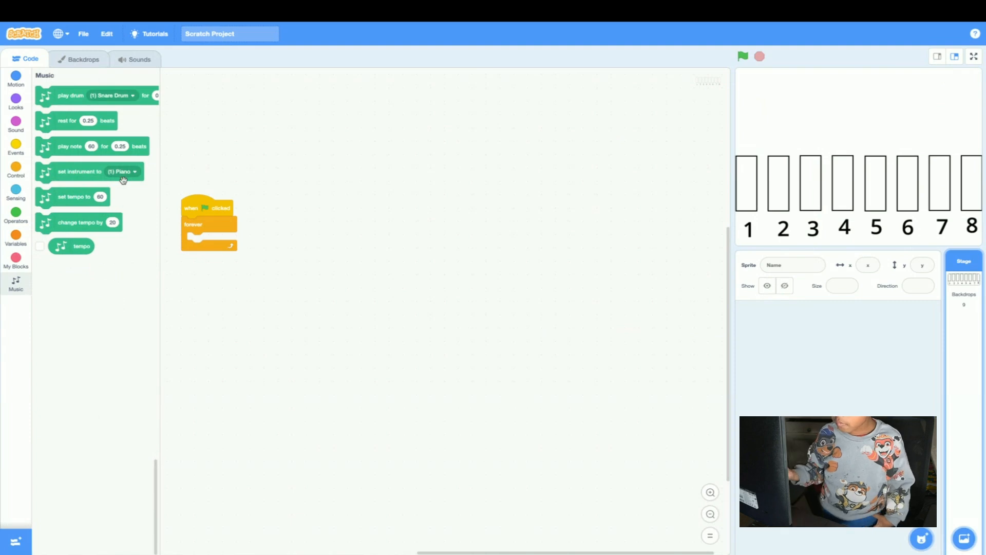